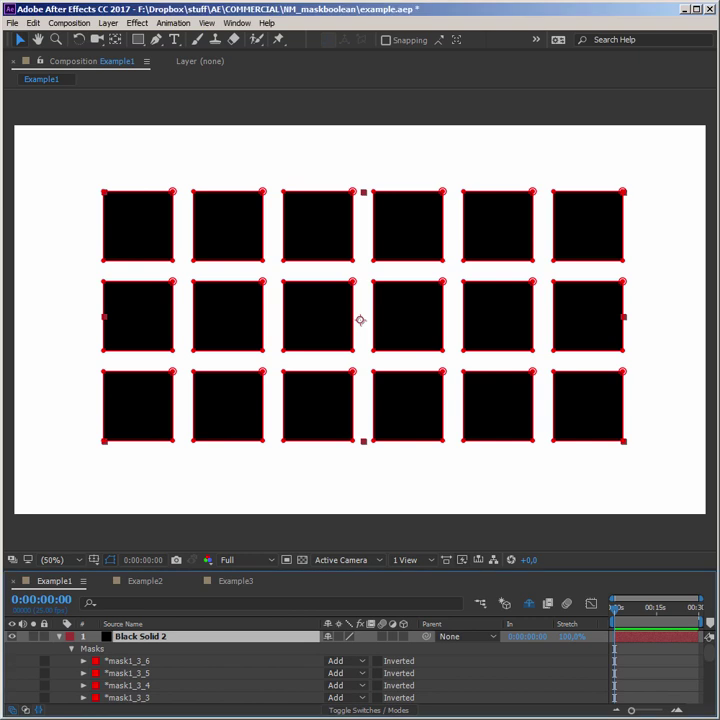
Step: Select the ScriptUI Panels folder path in Explorer and return to After Effects
left_click(510, 662)
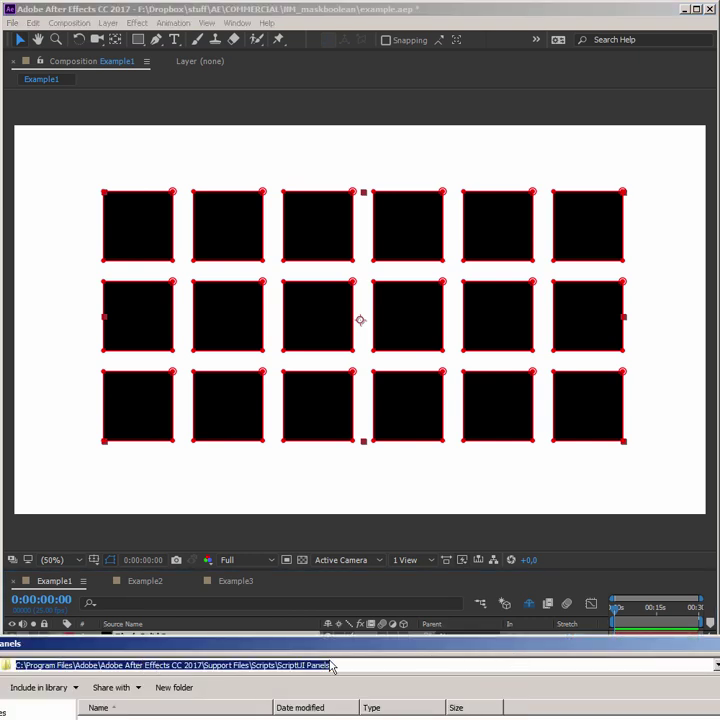
left_click_drag(331, 665, 278, 665)
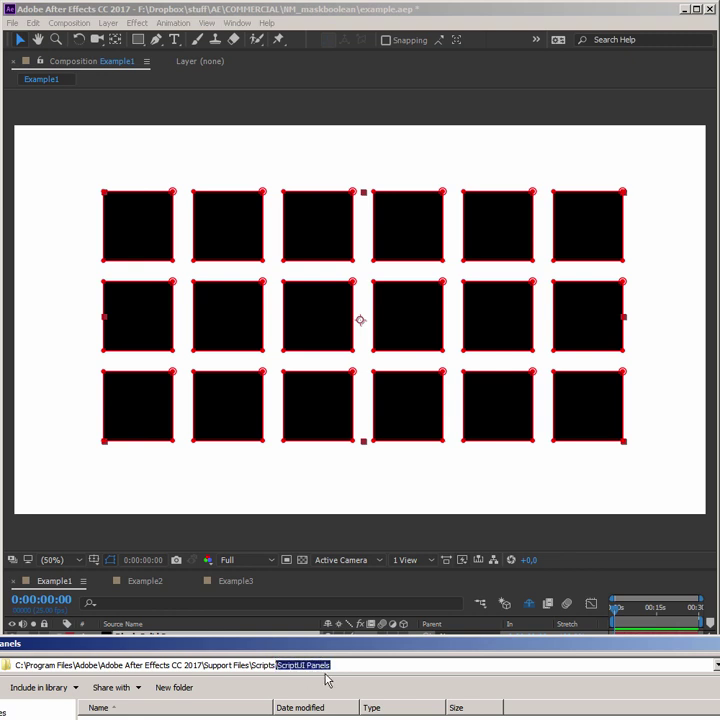
left_click(392, 14)
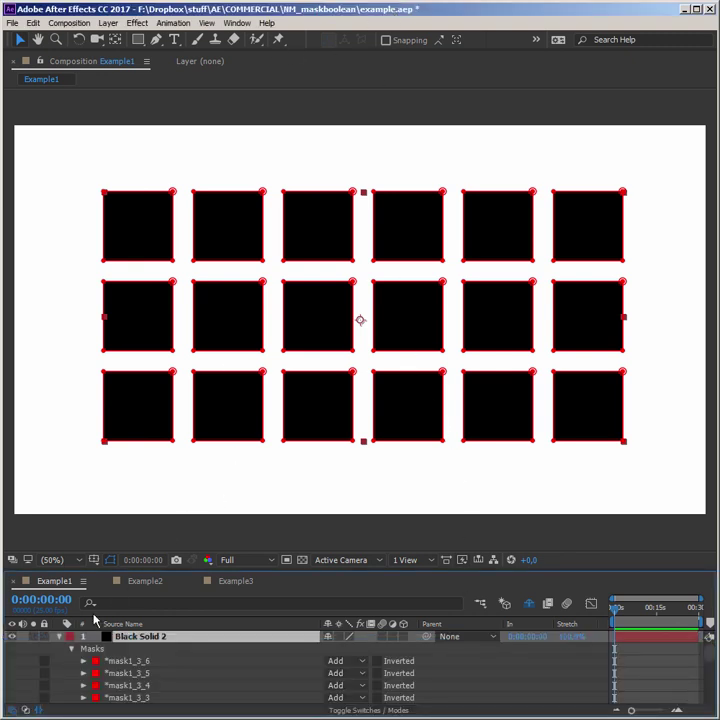
Step: Draw a rectangular Mask 1 on Black Solid 2 covering the grid's interior
left_click(122, 648)
left_click(138, 639)
left_click(138, 40)
left_click_drag(140, 224, 583, 400)
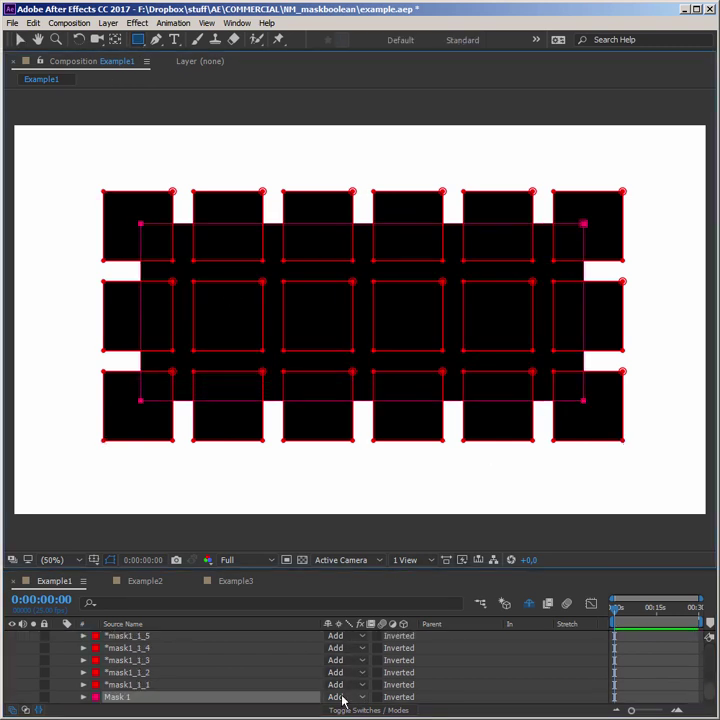
Step: Run Window > nm_maskBoolean.jsxbin to merge the grid squares and rectangle into one notched mask
left_click(237, 22)
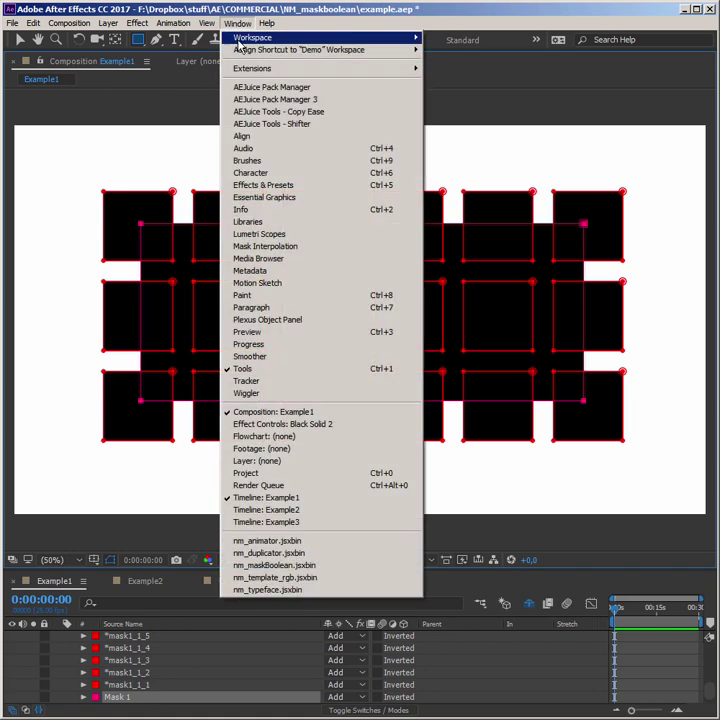
left_click(256, 566)
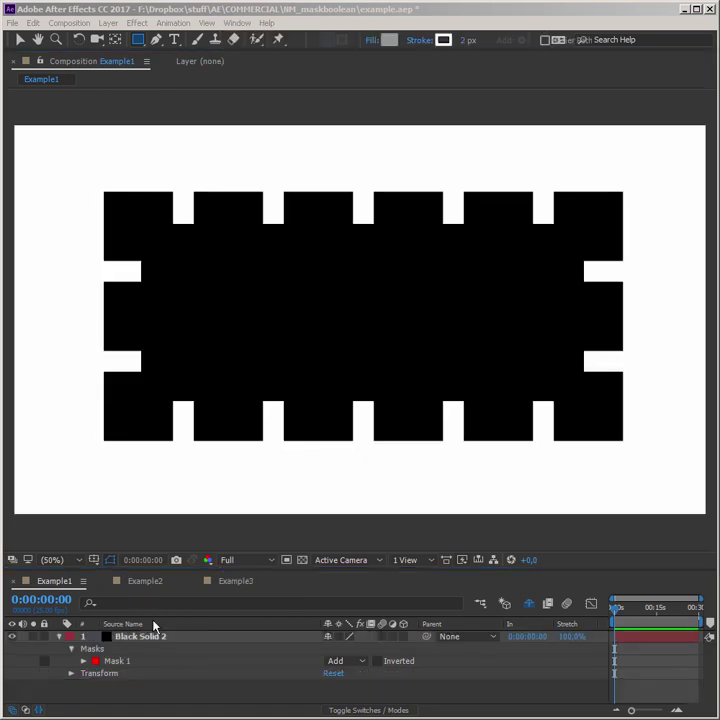
Step: Select the merged Mask 1, try moving the layer, then revert to the separate square masks
left_click(132, 661)
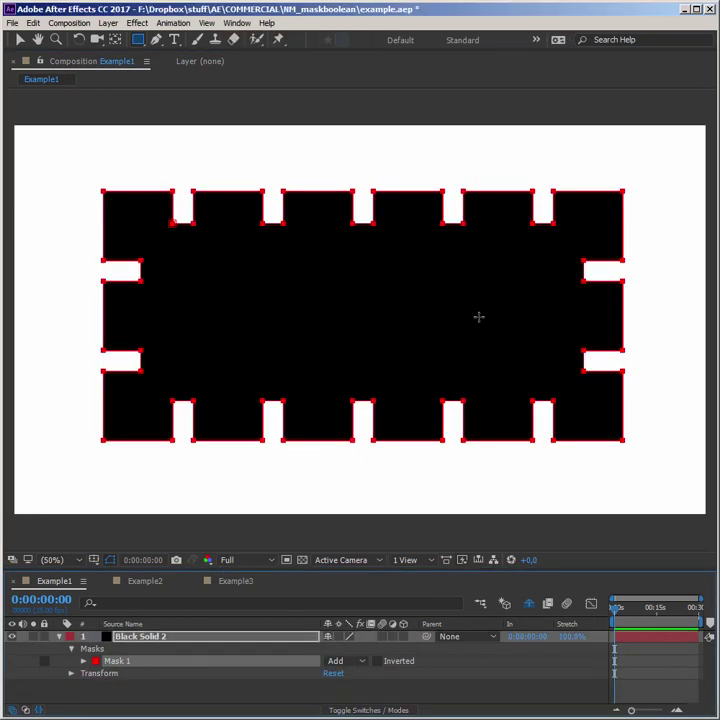
key("v")
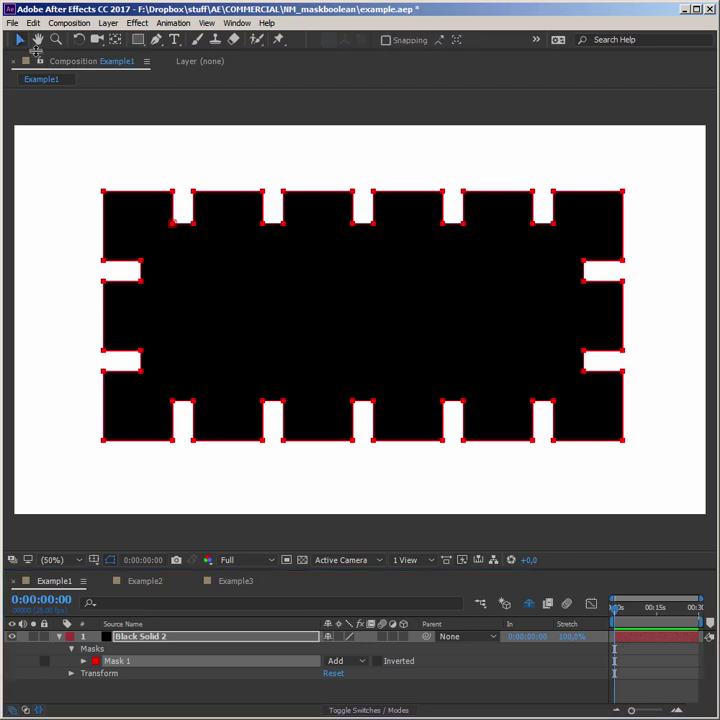
left_click(100, 200)
mouse_move(291, 276)
left_mouse_down()
mouse_move(285, 297)
mouse_move(309, 286)
left_mouse_up()
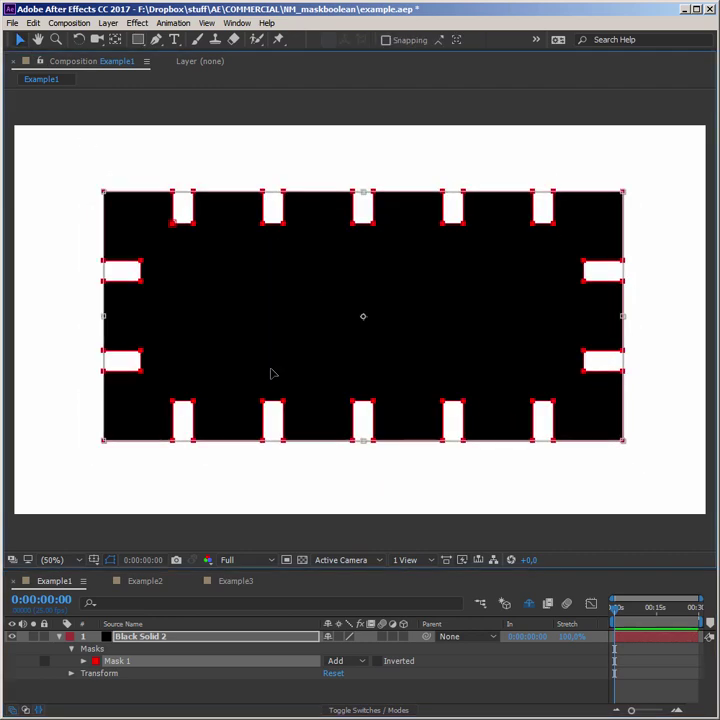
left_click(273, 364)
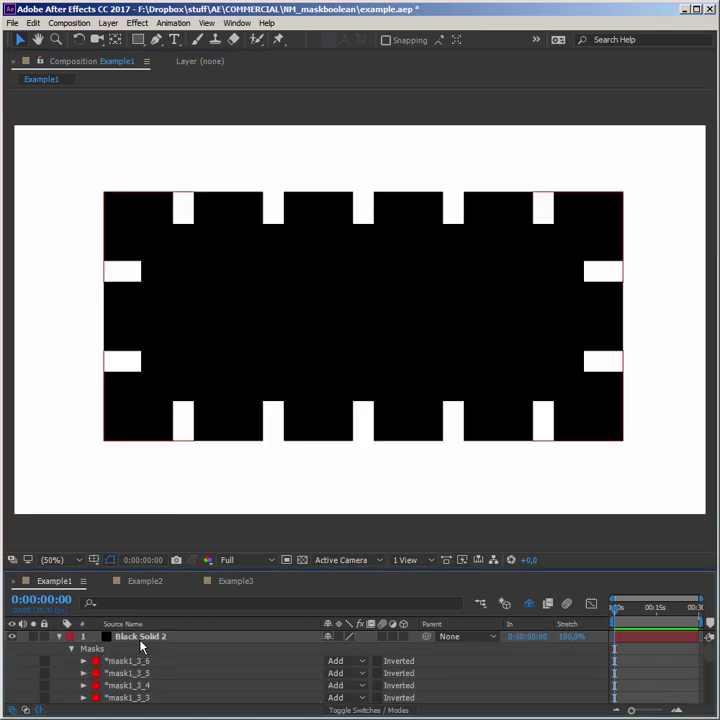
Step: Set Mask 1 on Black Solid 2 to Subtract mode
left_click(140, 640)
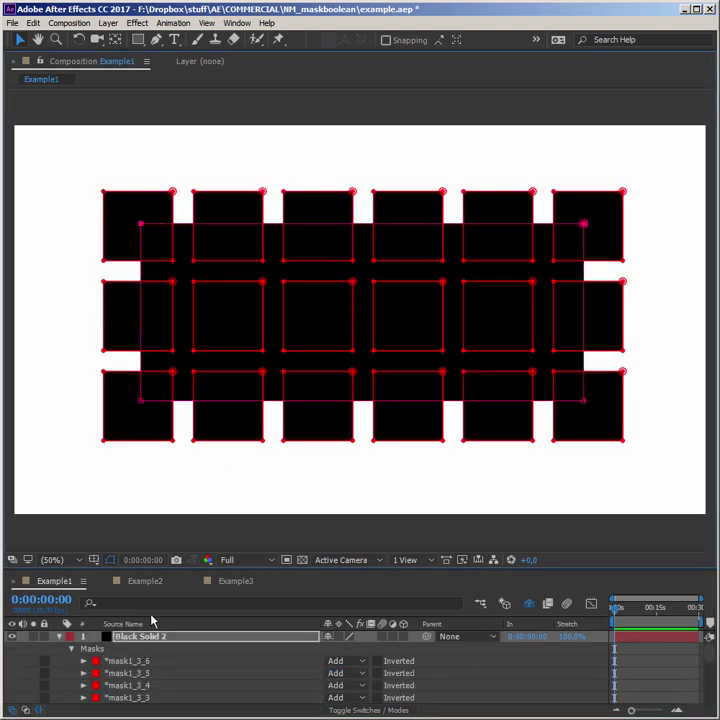
scroll(150, 660, "down", 5)
left_click(354, 685)
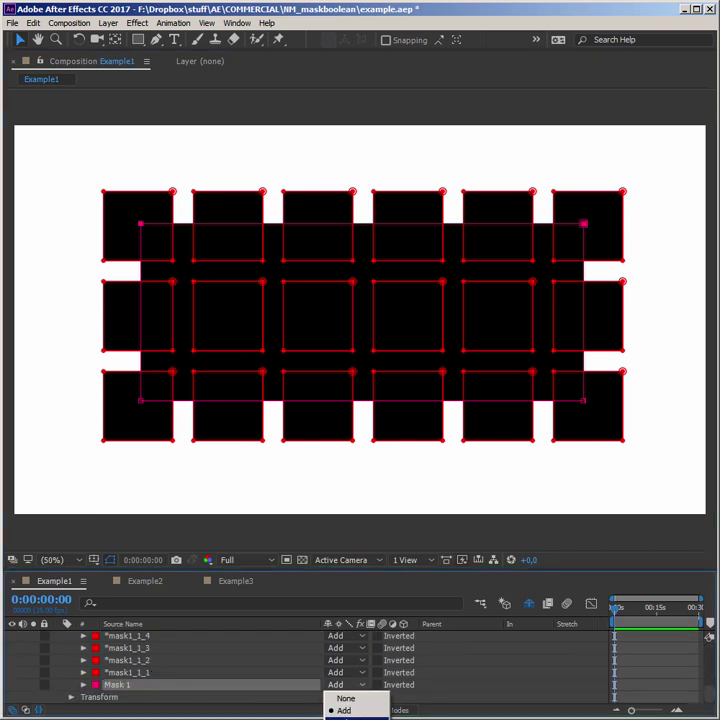
left_click(360, 718)
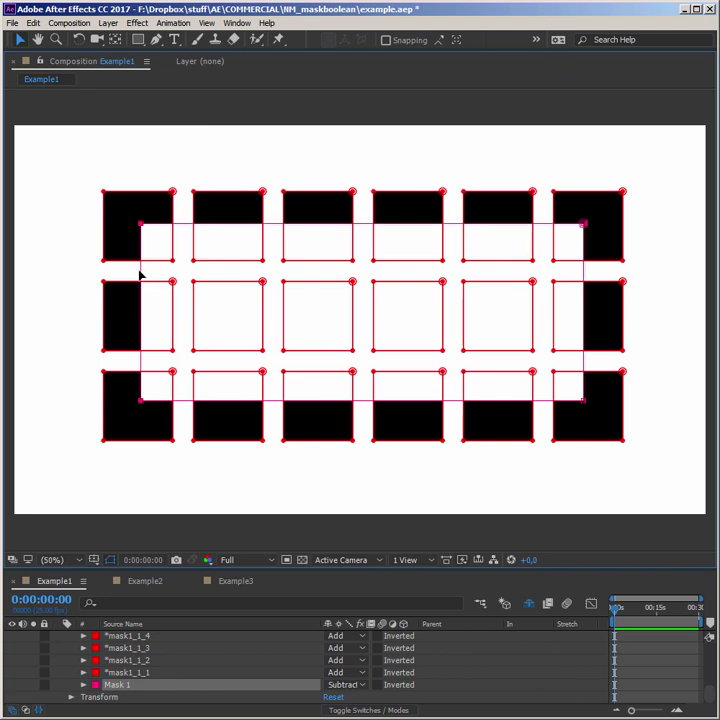
Step: Stretch Mask 1 nearly to the grid's outer edges, leaving thin black border strips
double_click(141, 262)
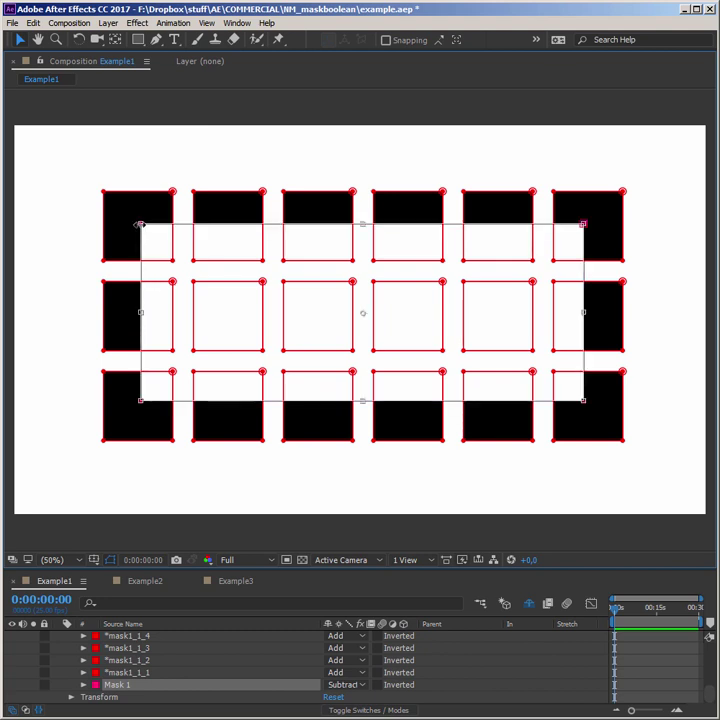
left_click_drag(139, 225, 107, 211)
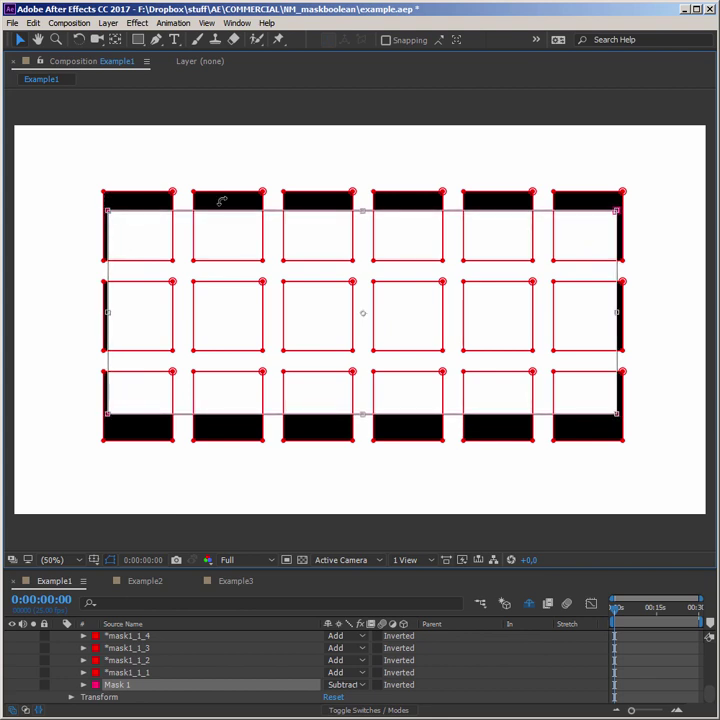
left_click_drag(362, 205, 362, 195)
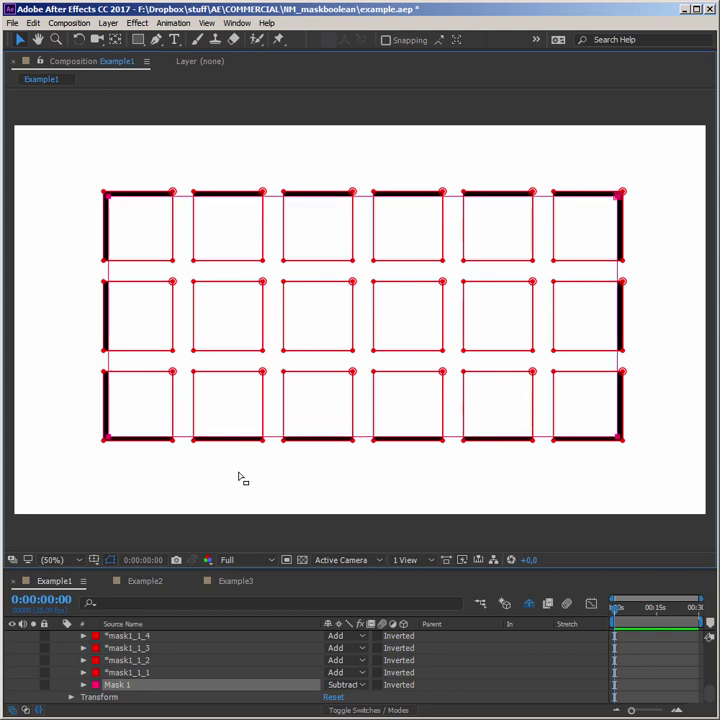
left_click(340, 685)
left_click(73, 668)
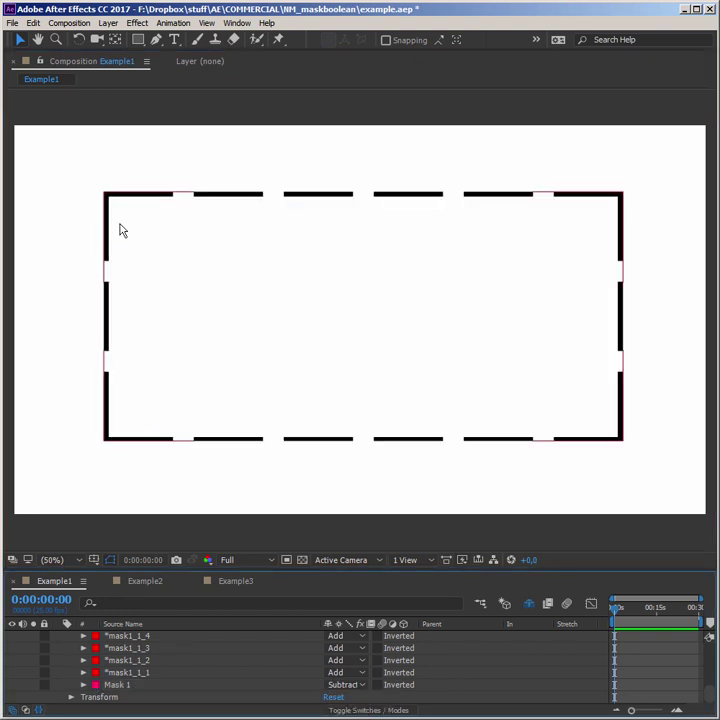
Step: Reselect Black Solid 2 and rerun nm_maskBoolean.jsxbin, rebuilding the dashed frame as Masks 1–4
left_click(237, 22)
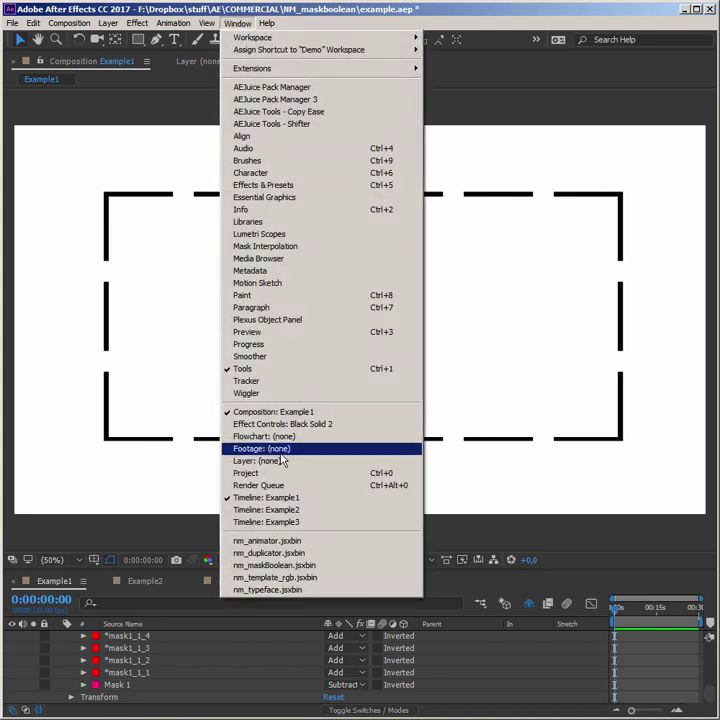
left_click(84, 655)
scroll(82, 648, "up", 3)
scroll(100, 642, "up", 3)
left_click(125, 637)
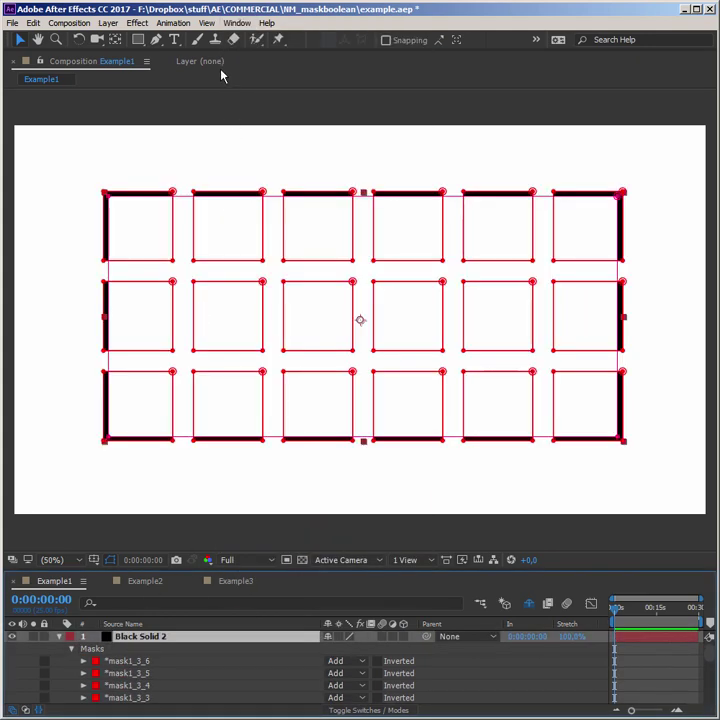
left_click(237, 22)
left_click(282, 565)
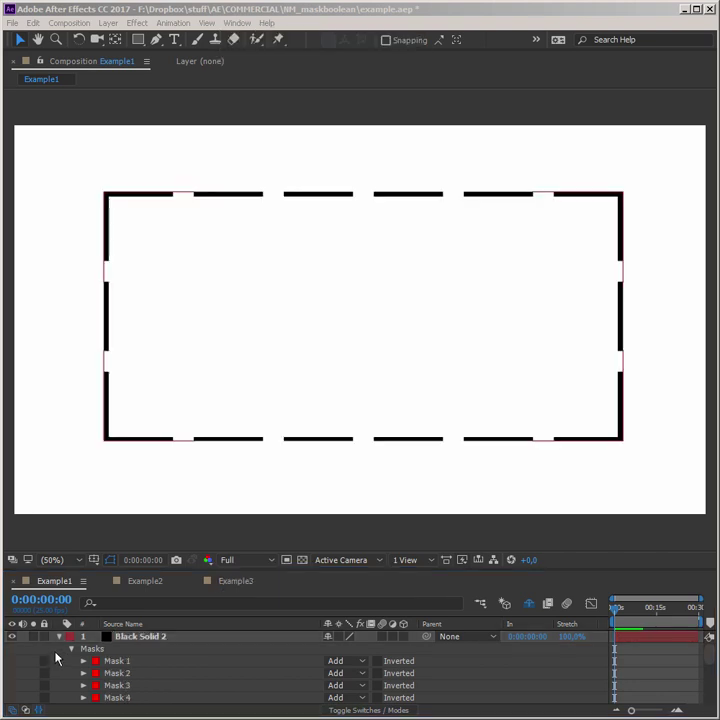
Step: Tilt the second and fourth top border pieces into opposite 45° diagonals
left_click(129, 650)
left_click(230, 193)
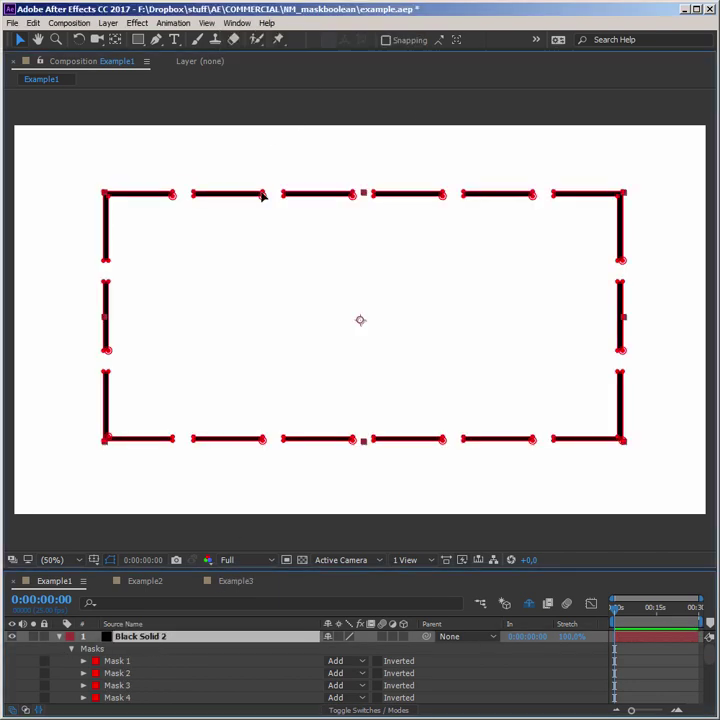
left_click_drag(293, 178, 289, 227)
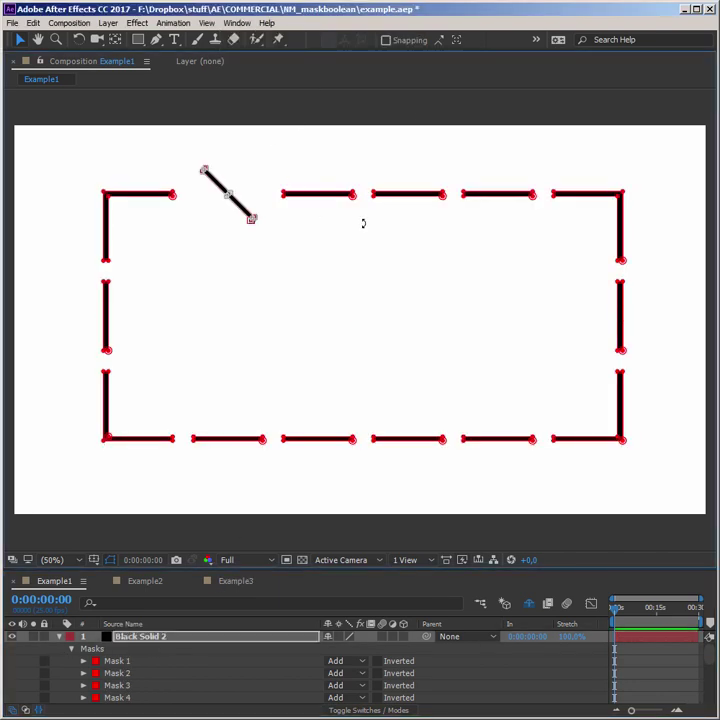
left_click(438, 195)
double_click(438, 195)
left_click_drag(474, 174, 452, 151)
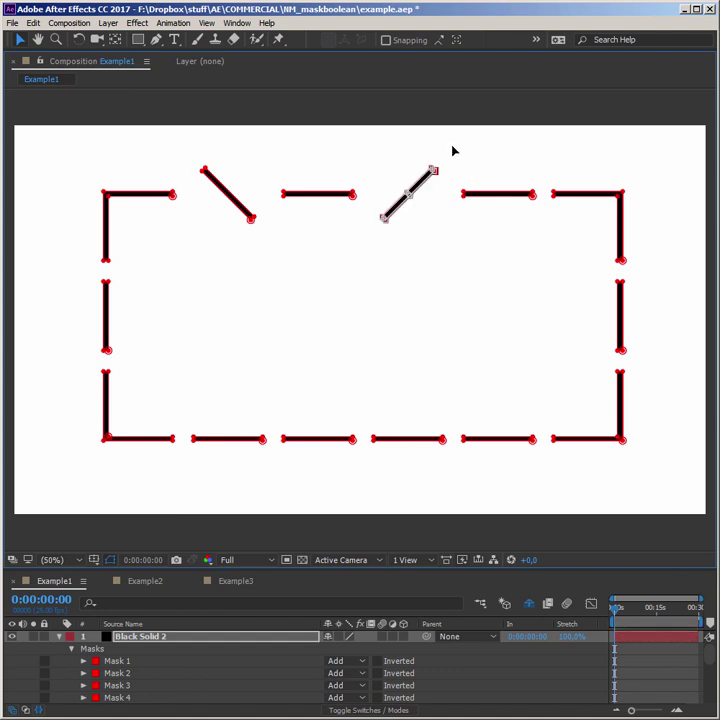
key("Return")
Step: Rotate the bottom-right corner piece inward
double_click(621, 438)
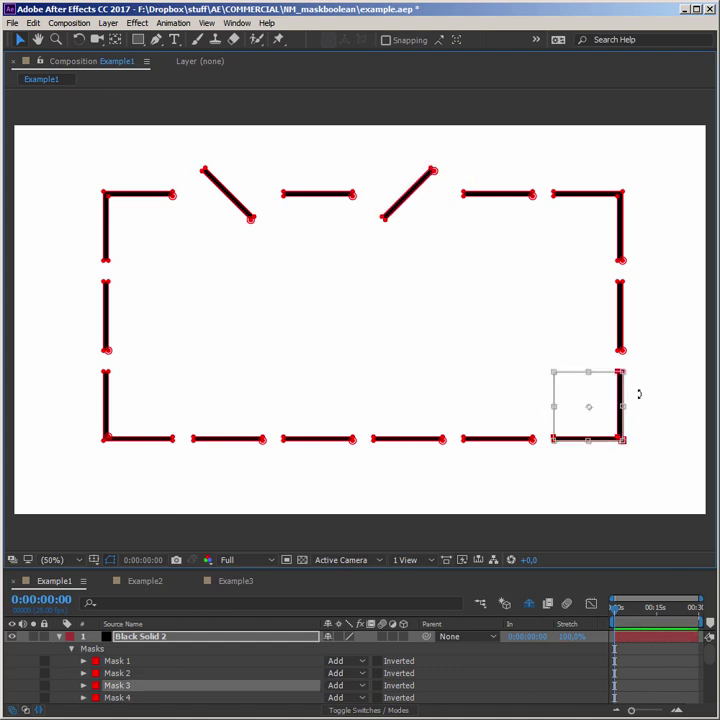
mouse_move(638, 392)
left_mouse_down()
mouse_move(567, 488)
mouse_move(527, 477)
left_mouse_up()
key("Return")
key("ctrl+a")
key("ctrl+t")
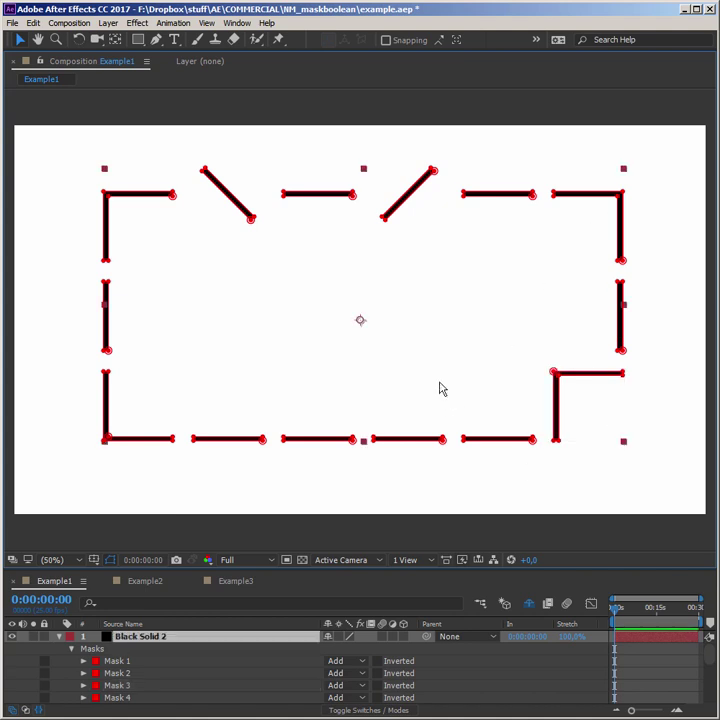
Step: Deselect the masks to preview the outline and open the Example2 composition
left_click(289, 368)
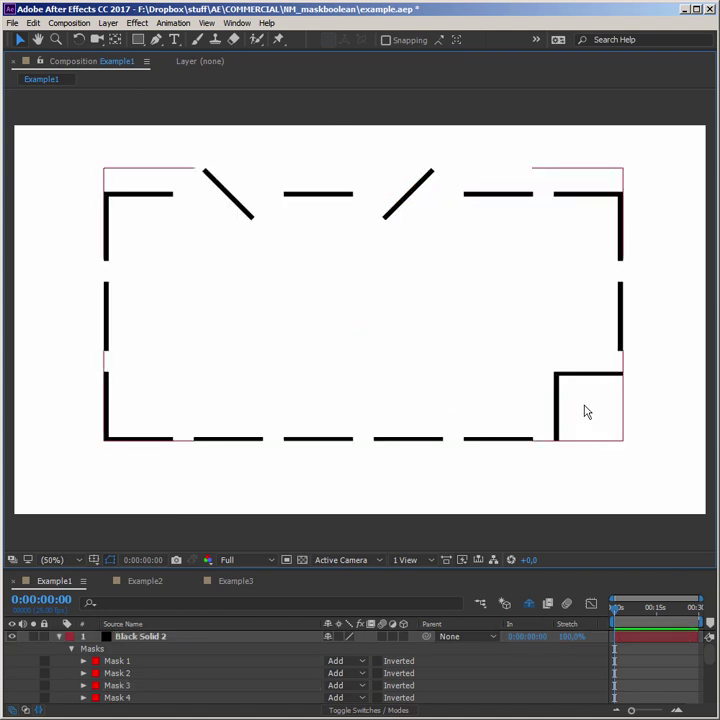
left_click(189, 314)
left_click(147, 582)
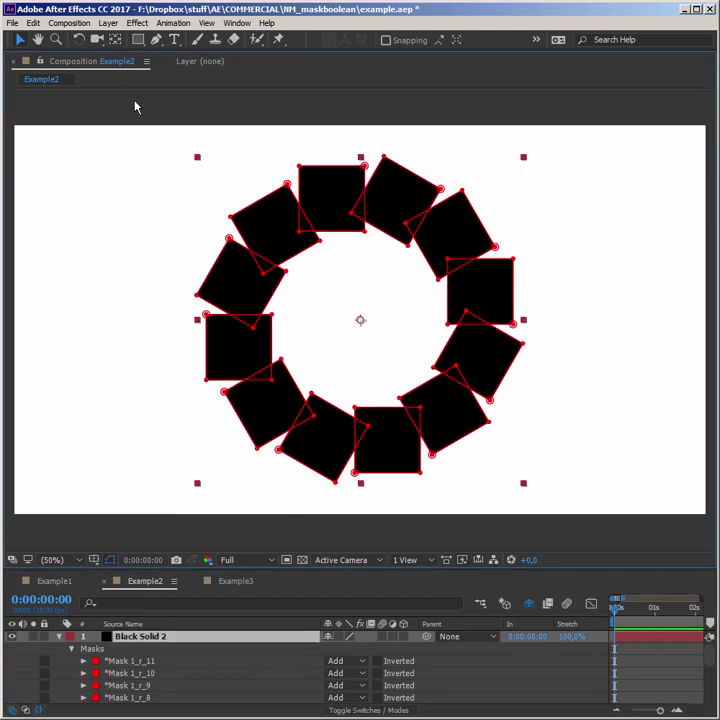
Step: Draw a rectangular Mask 1 over the ring's upper half and set it to Intersect
key("q")
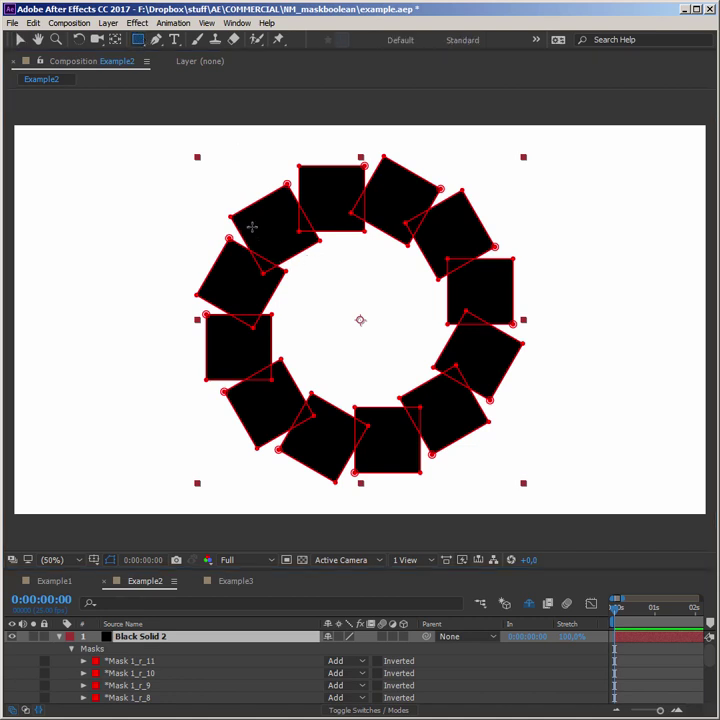
left_click_drag(176, 153, 559, 327)
left_click(337, 697)
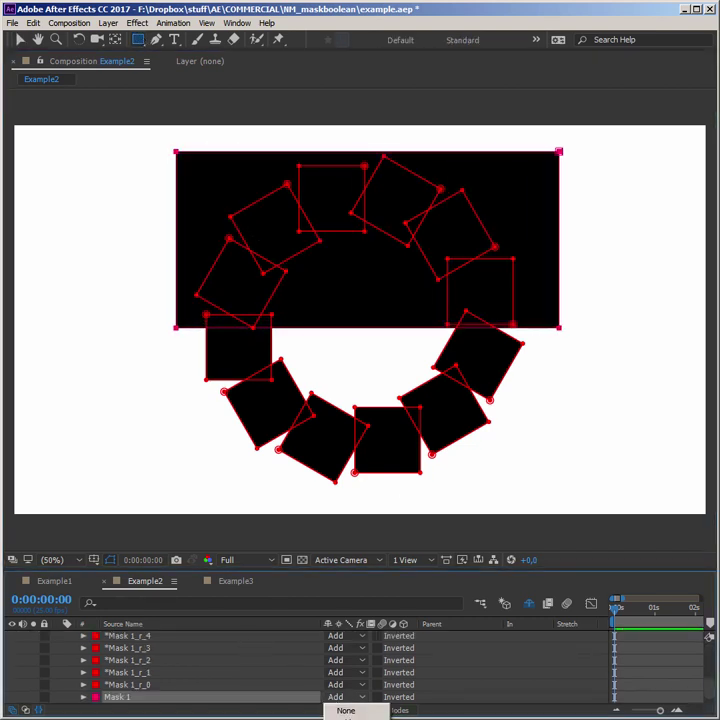
left_click(345, 716)
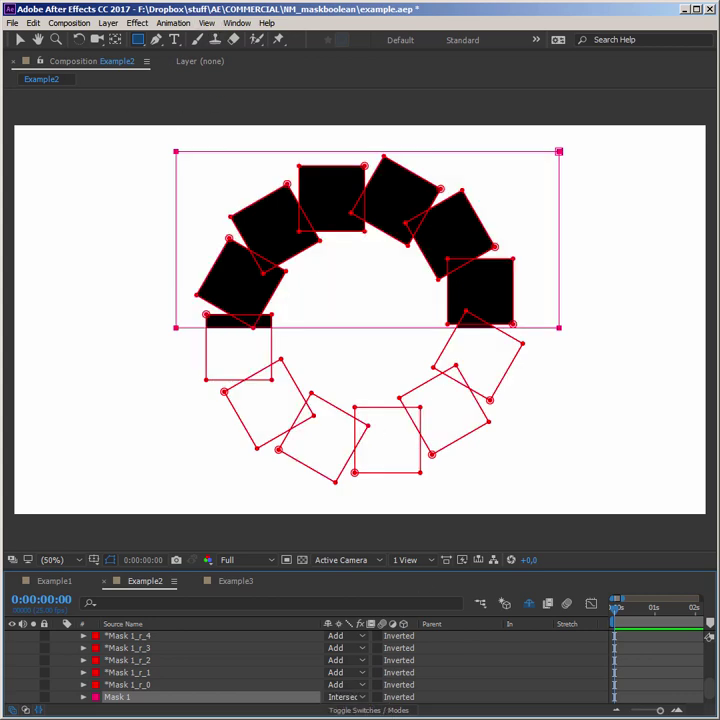
left_click(240, 22)
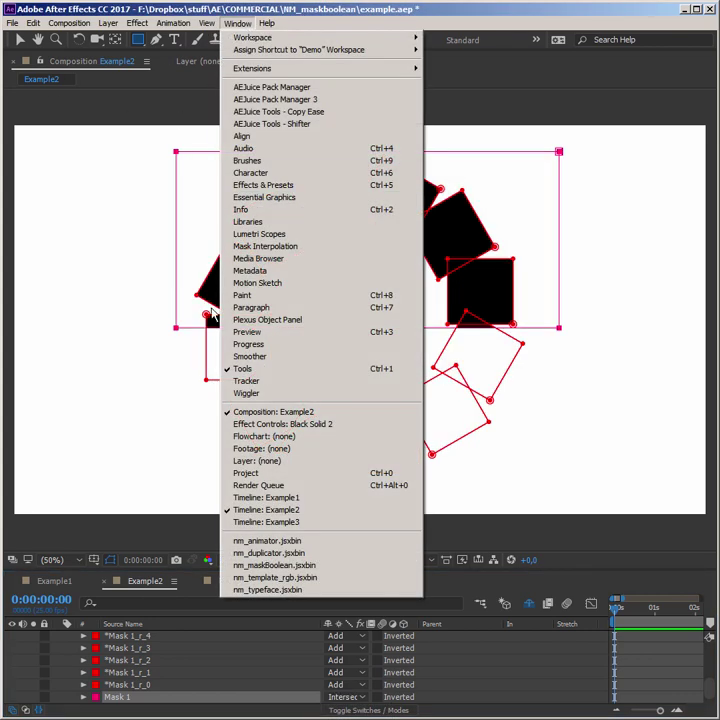
Step: Run nm_maskBoolean.jsxbin to merge the upper arc into a single Mask 1
left_click(268, 566)
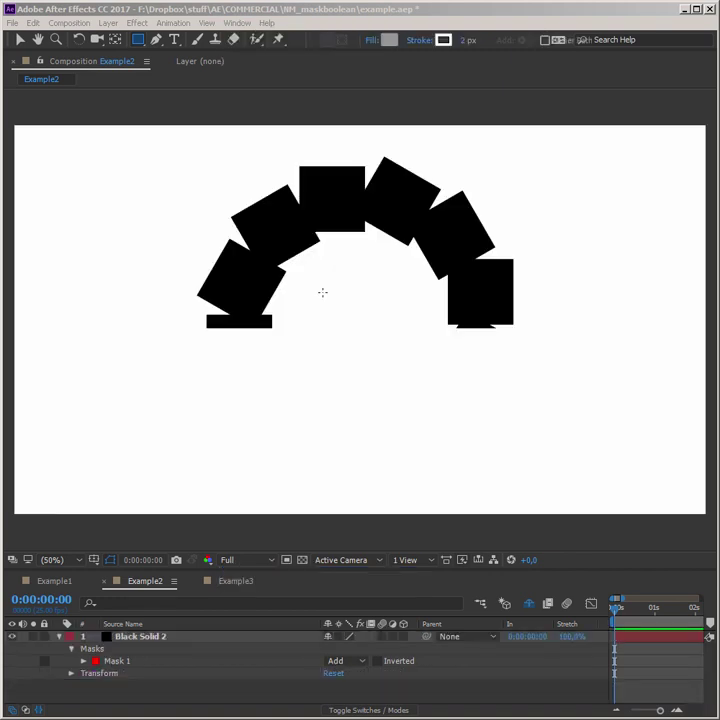
left_click(138, 637)
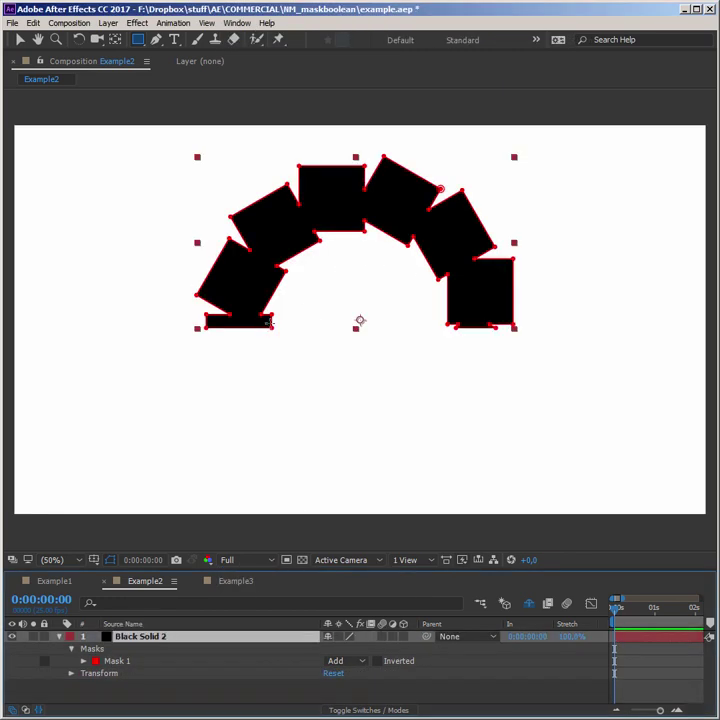
left_click(19, 42)
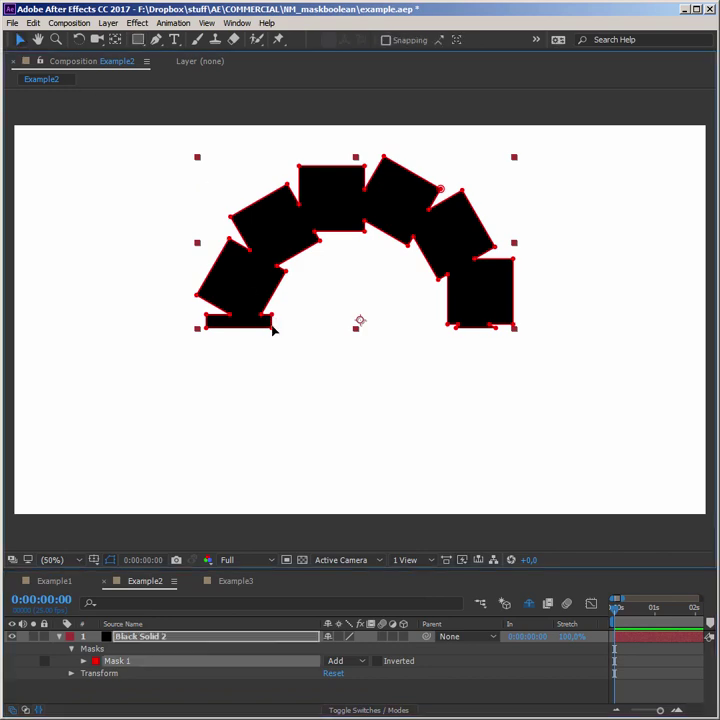
Step: Rotate the arc 90° clockwise, shift it right, and draw a horizontal bar Mask 2 across it
double_click(270, 330)
left_click_drag(498, 395, 272, 395)
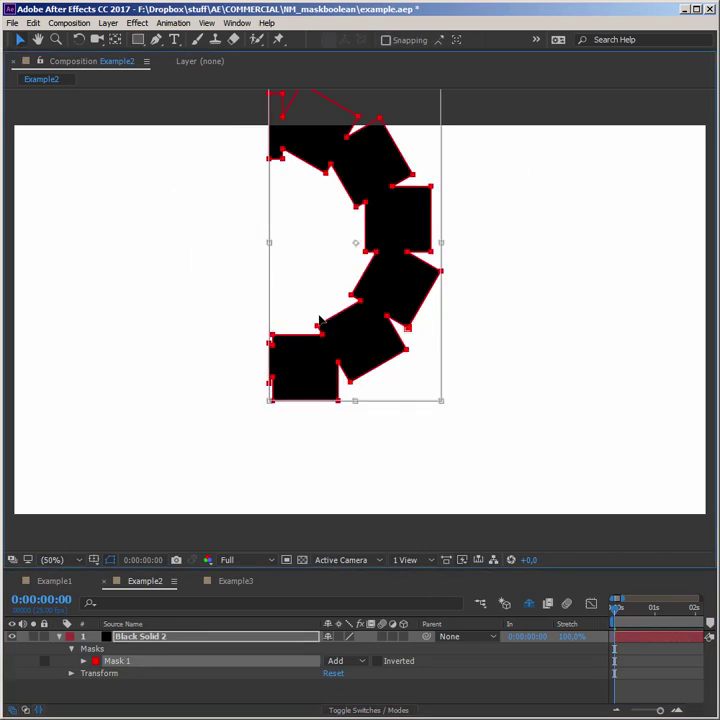
left_click_drag(320, 320, 389, 329)
key("Return")
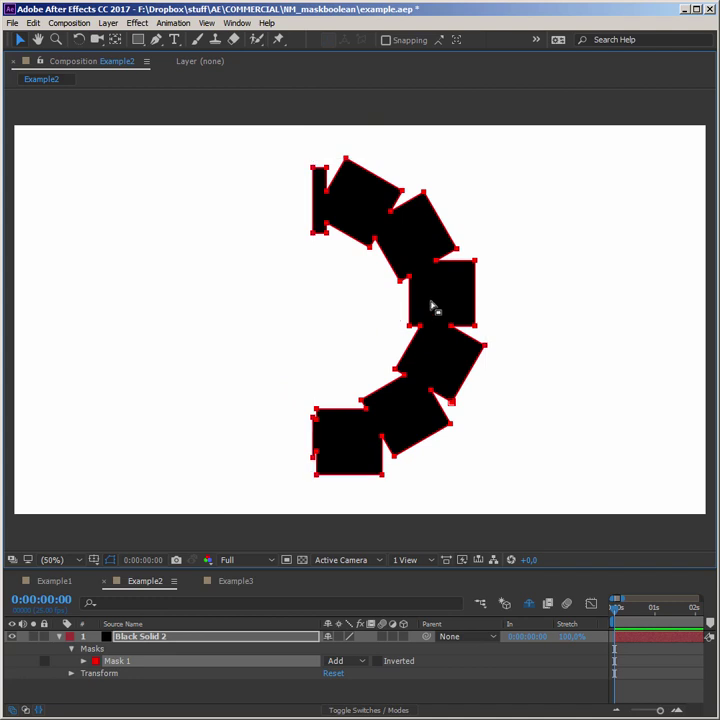
left_click(138, 39)
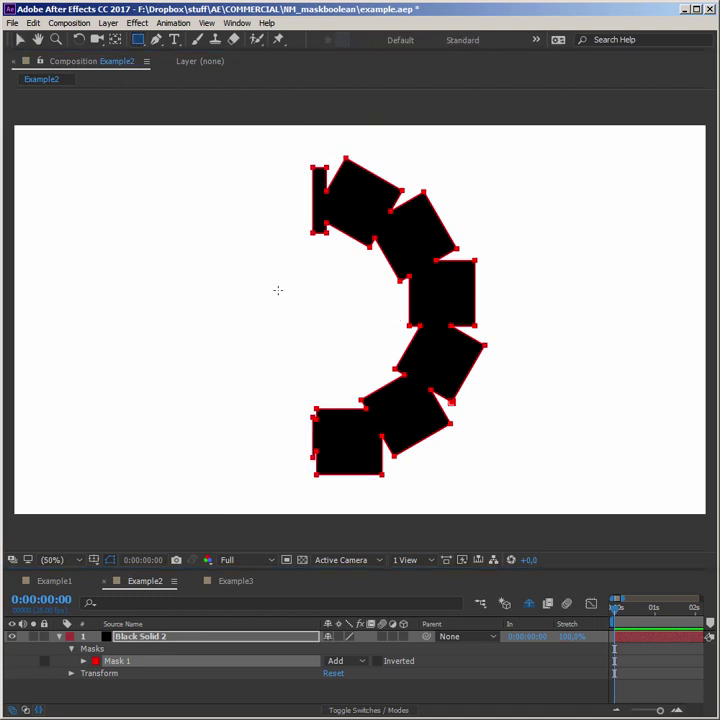
left_click_drag(278, 290, 587, 316)
Step: Set bar Mask 2 to Subtract and rerun nm_maskBoolean.jsxbin, splitting the arc into two pieces
left_click(342, 673)
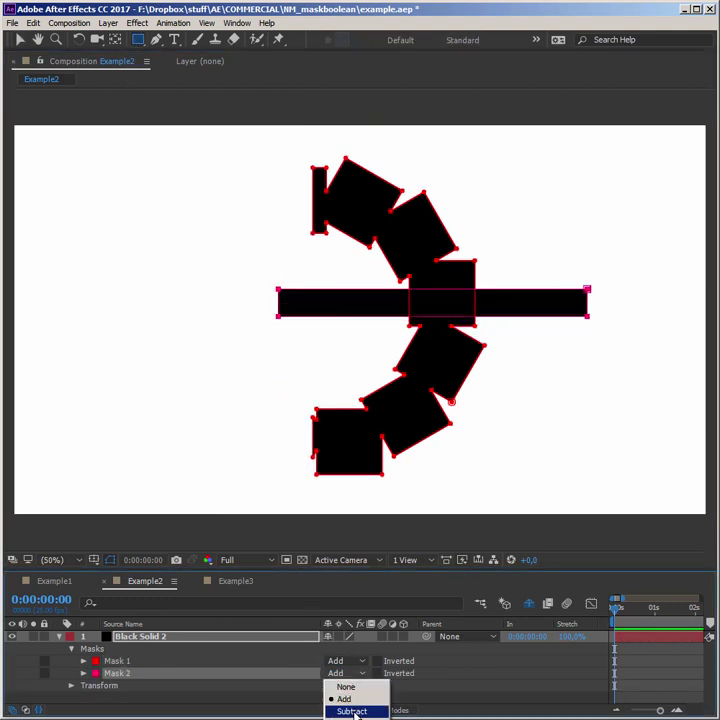
left_click(352, 711)
left_click(147, 639)
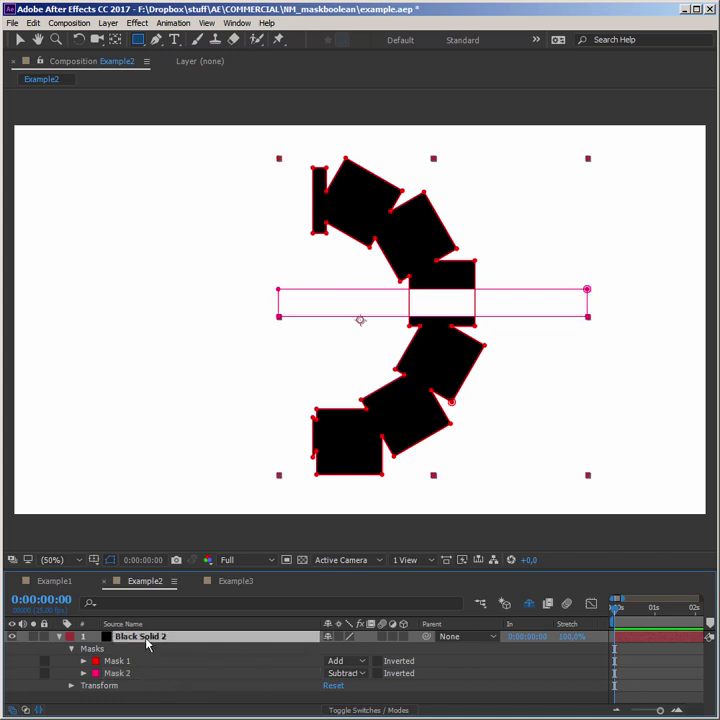
left_click(237, 22)
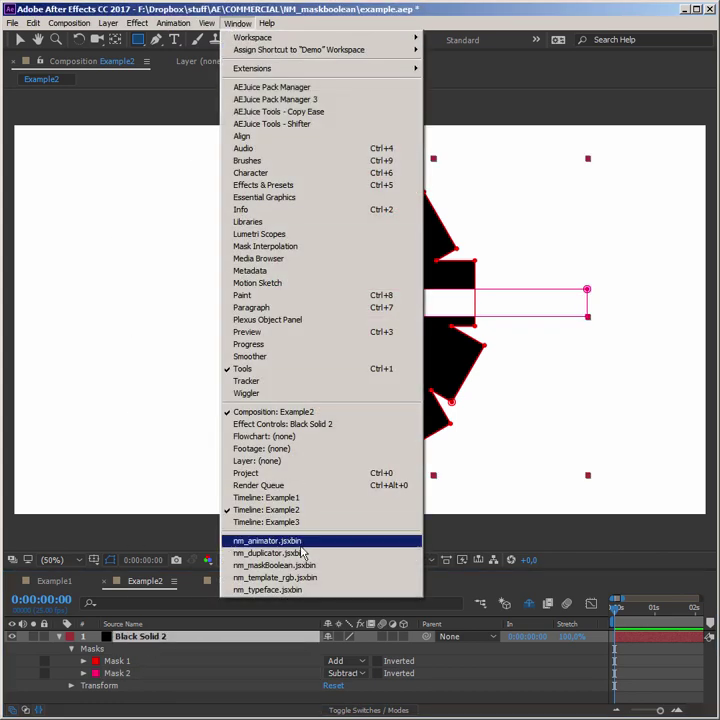
left_click(290, 565)
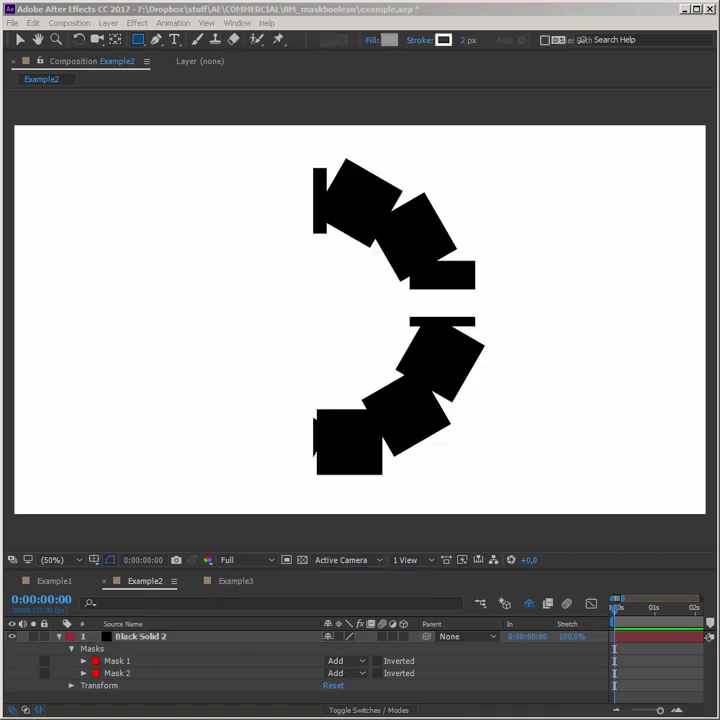
Step: Rotate the upper arc piece 90° counter-clockwise, move it left, then open the Example3 composition
left_click(128, 638)
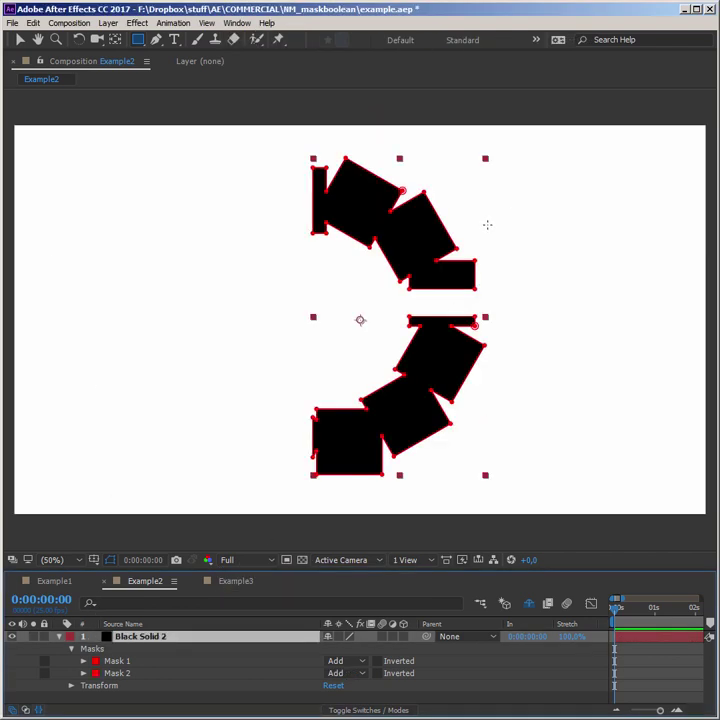
left_click(20, 40)
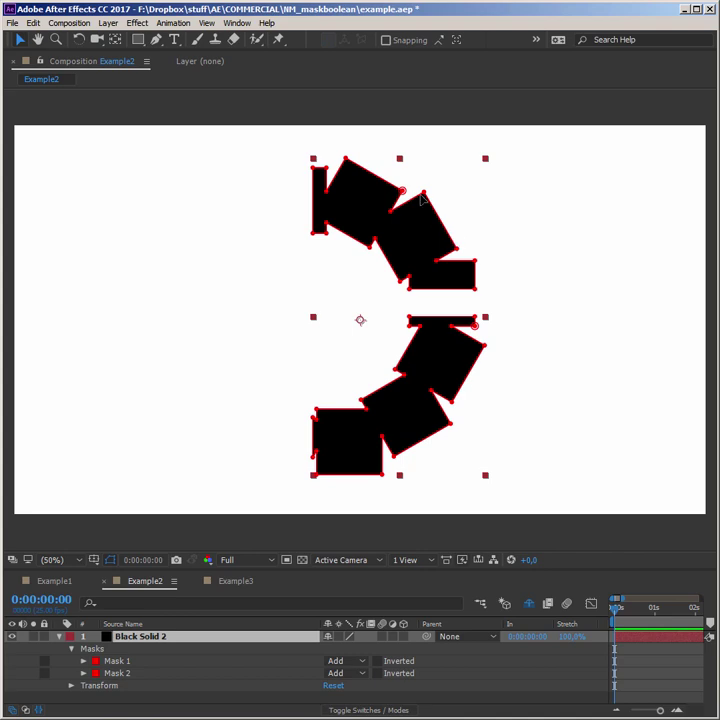
double_click(421, 199)
left_click_drag(548, 212, 397, 103)
left_click_drag(418, 178, 270, 235)
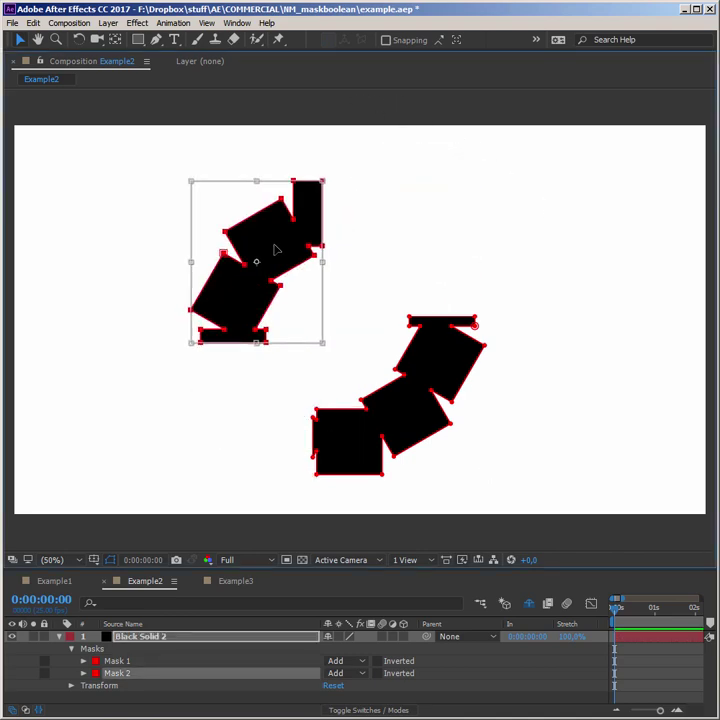
key("Return")
left_click(244, 581)
Step: Rotate Mask 2, the small square on Black Solid 2, by 45° into a diamond
left_click(427, 312)
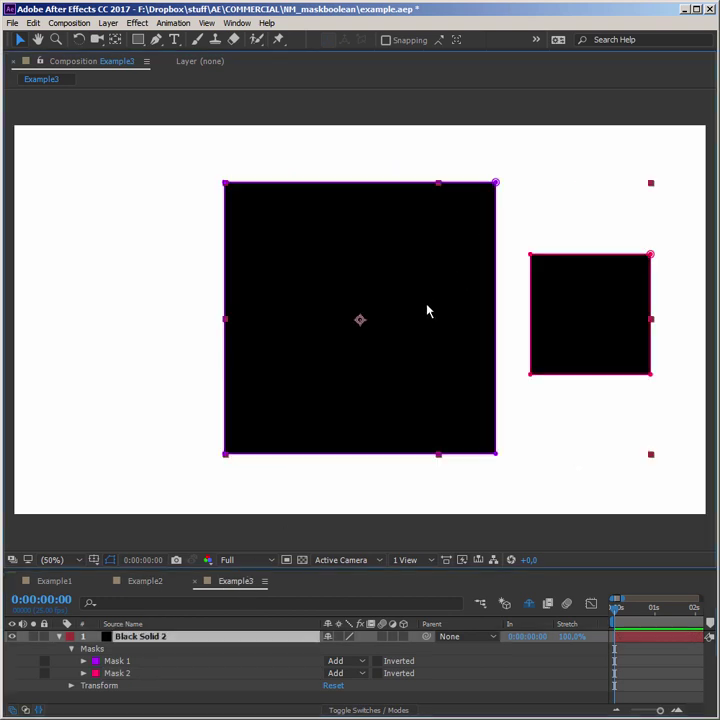
left_click(138, 675)
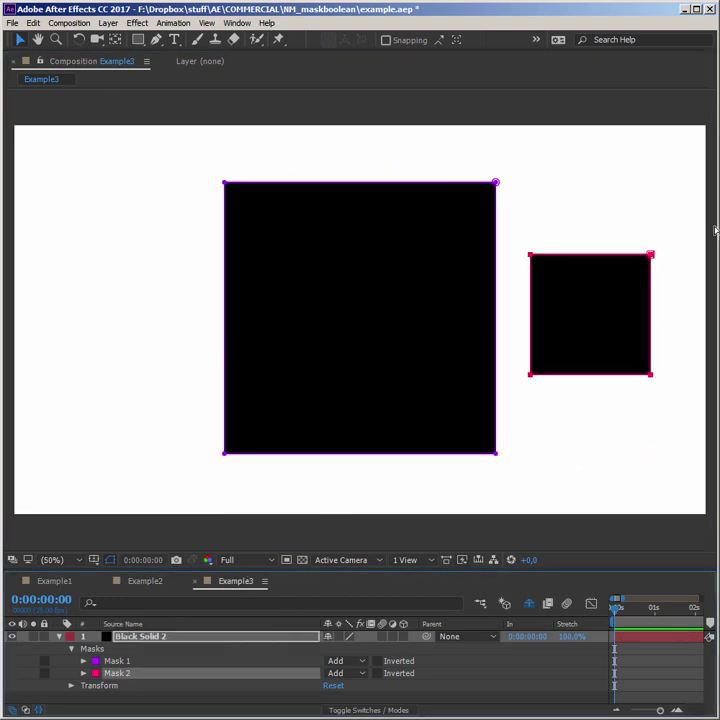
double_click(652, 258)
left_click_drag(664, 210, 693, 299)
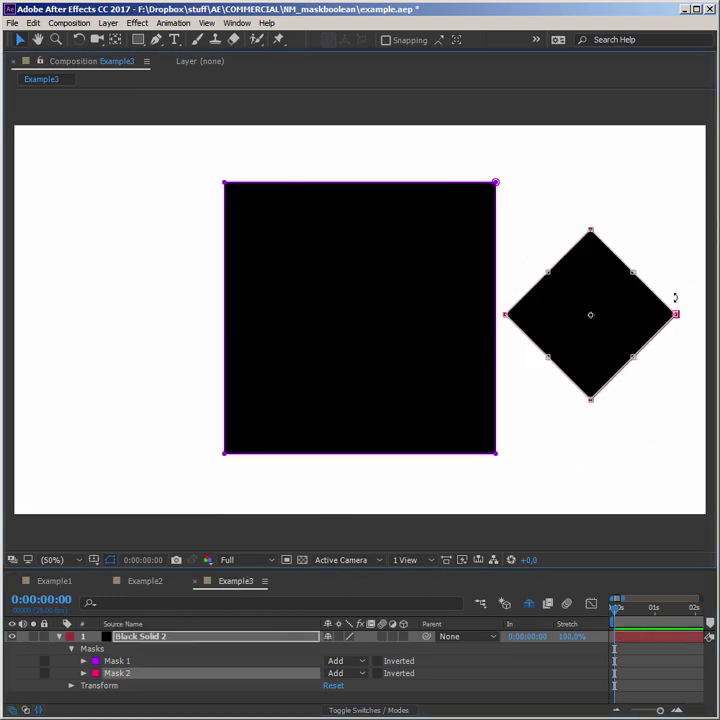
key("Return")
Step: Cut off the diamond's right point with a Subtract rectangle mask, merged via nm_maskBoolean.jsxbin
key("q")
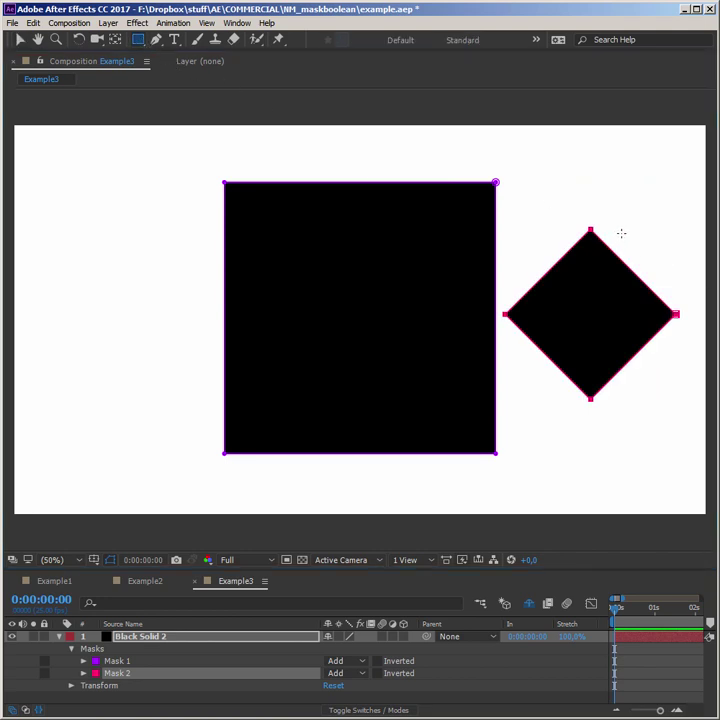
left_click_drag(621, 232, 695, 404)
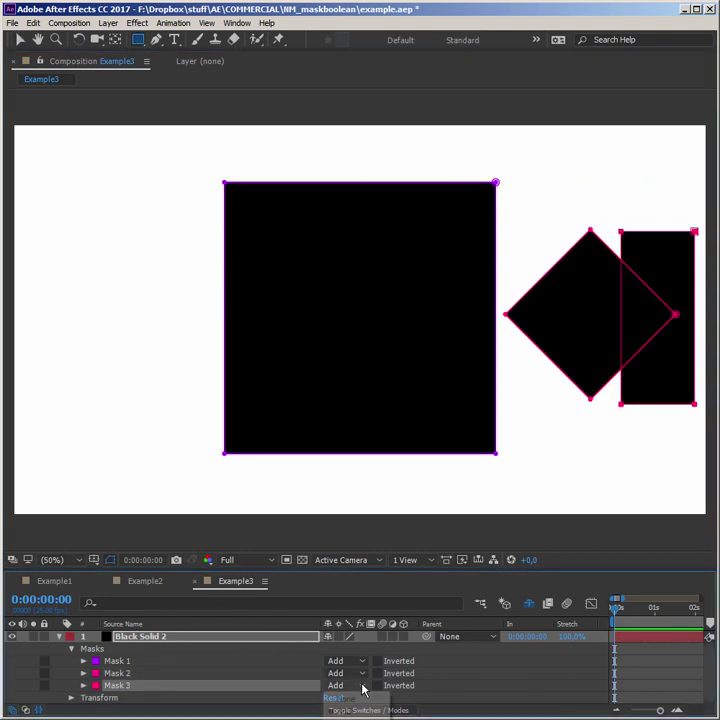
left_click(362, 686)
left_click(345, 719)
left_click(237, 22)
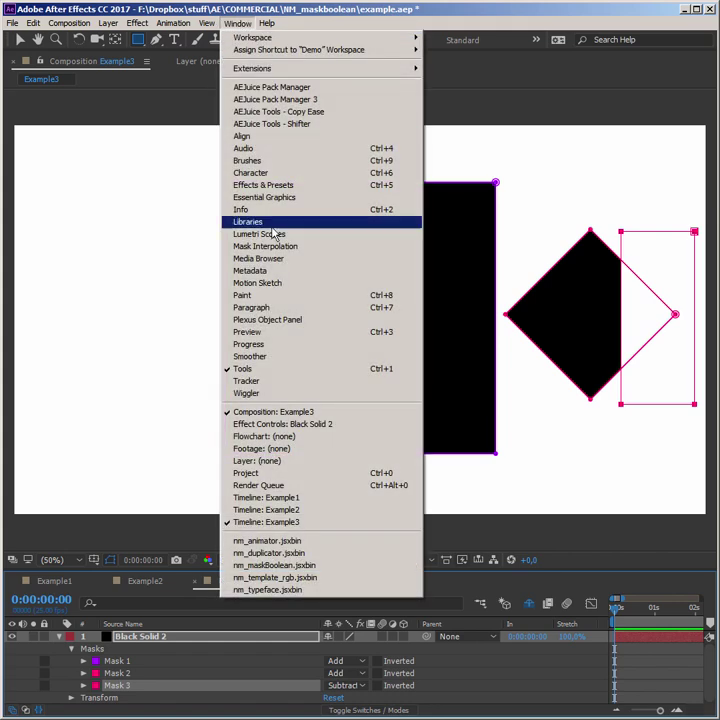
left_click(273, 566)
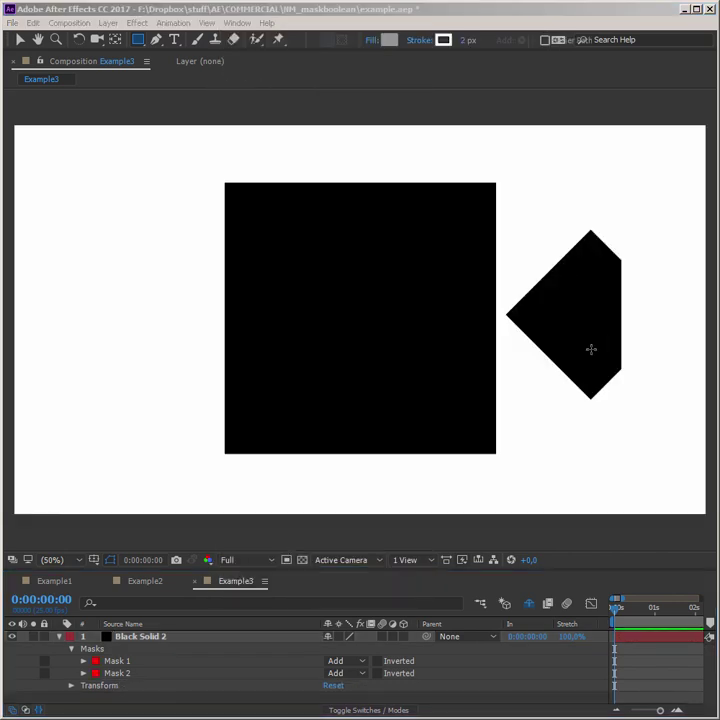
Step: Flip the clipped diamond to face left against the large square's right edge and set it to Subtract
left_click(131, 675)
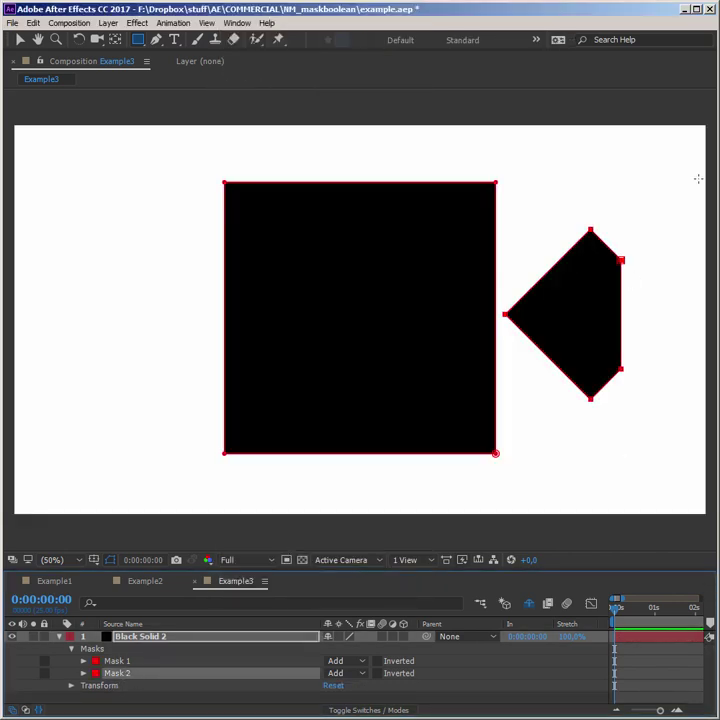
left_click(16, 39)
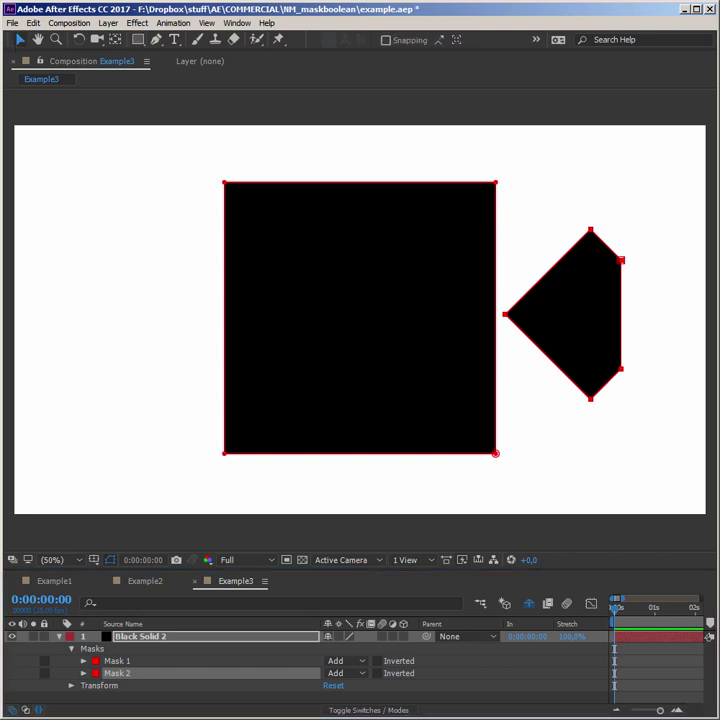
double_click(588, 232)
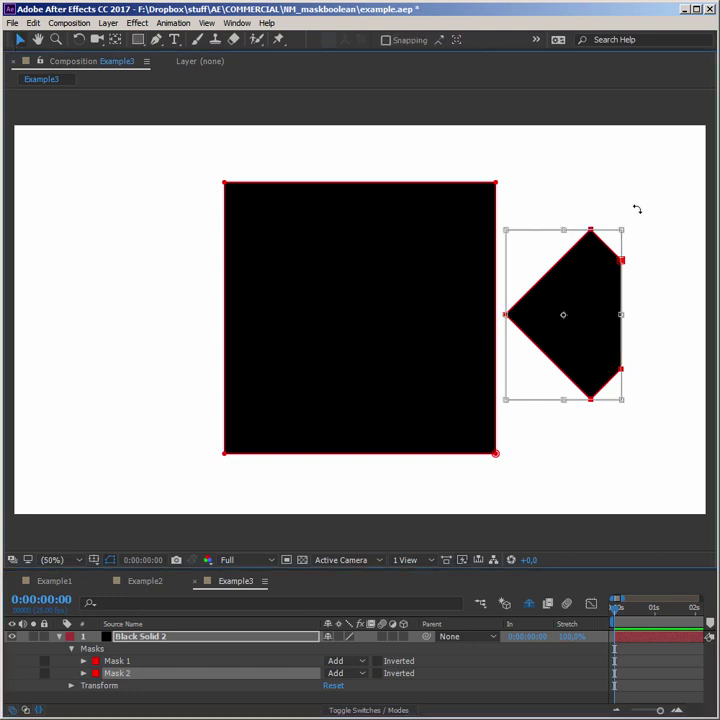
left_click_drag(636, 209, 513, 434)
key("shift+Left")
key("shift+Left")
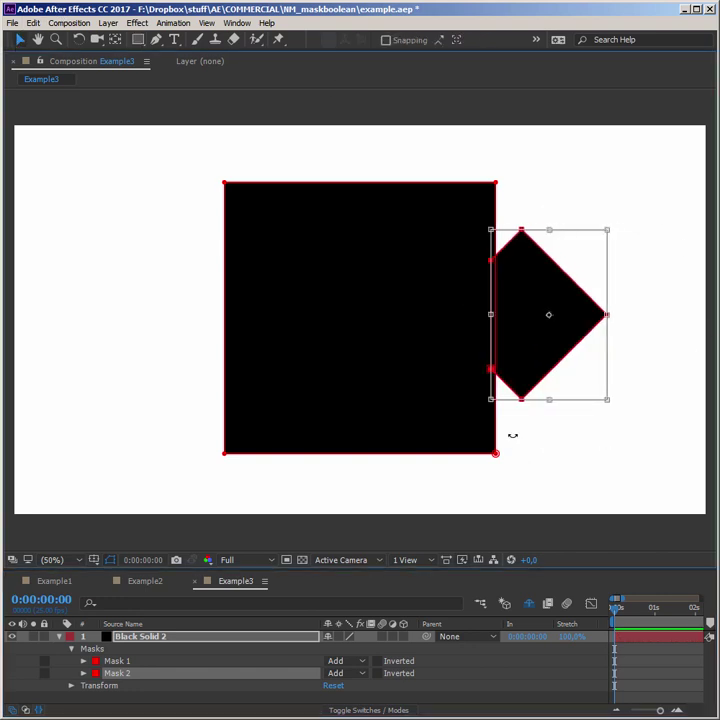
key("shift+Left")
key("shift+Down")
key("shift+Up")
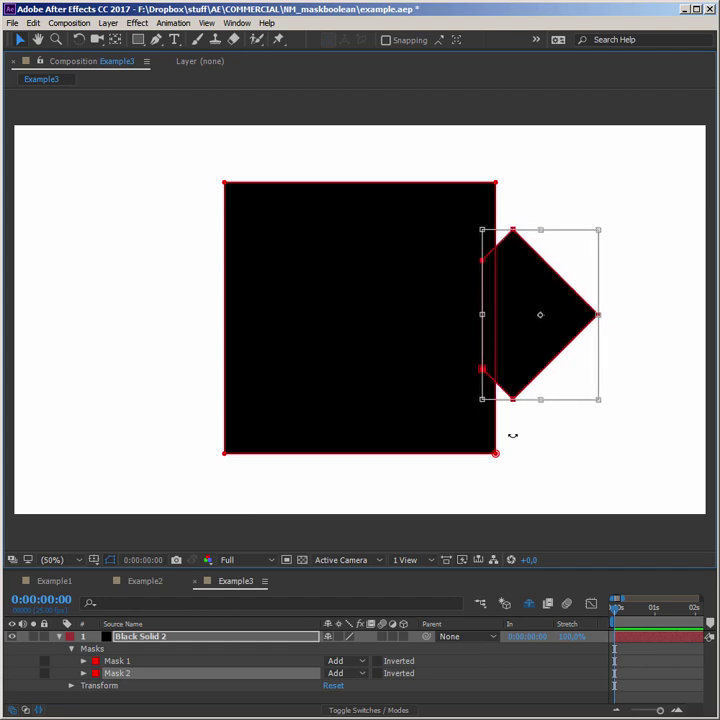
key("Return")
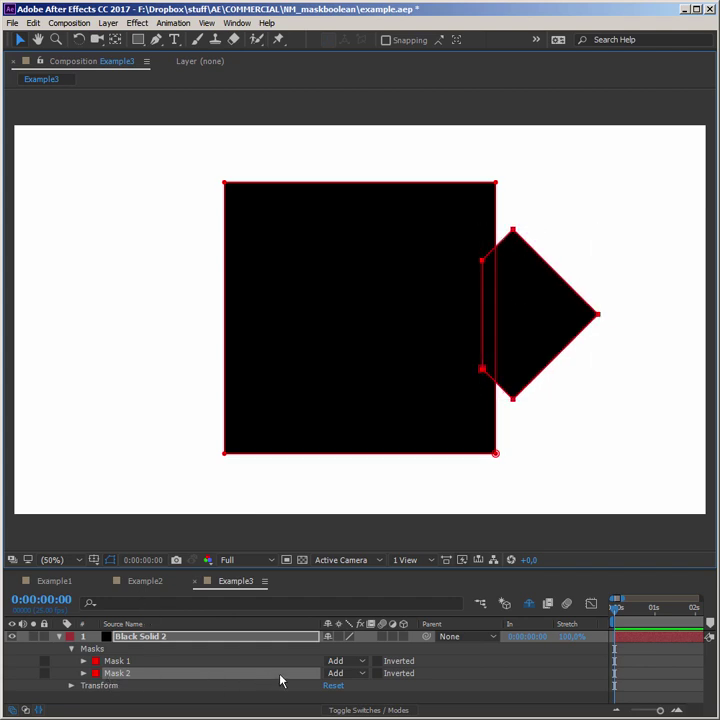
left_click(345, 673)
left_click(340, 710)
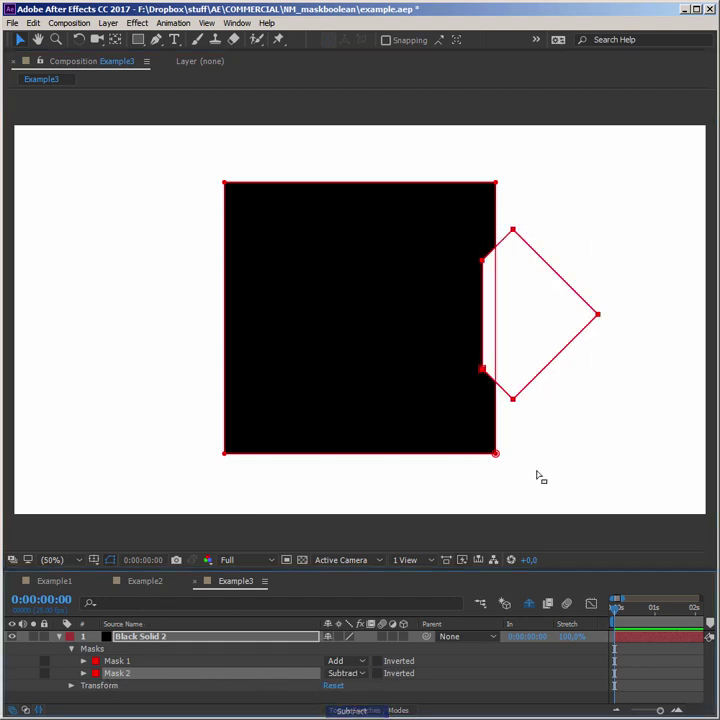
Step: Duplicate the diamond mask and rotate the copy a quarter turn onto the square's top edge
key("ctrl+d")
double_click(515, 231)
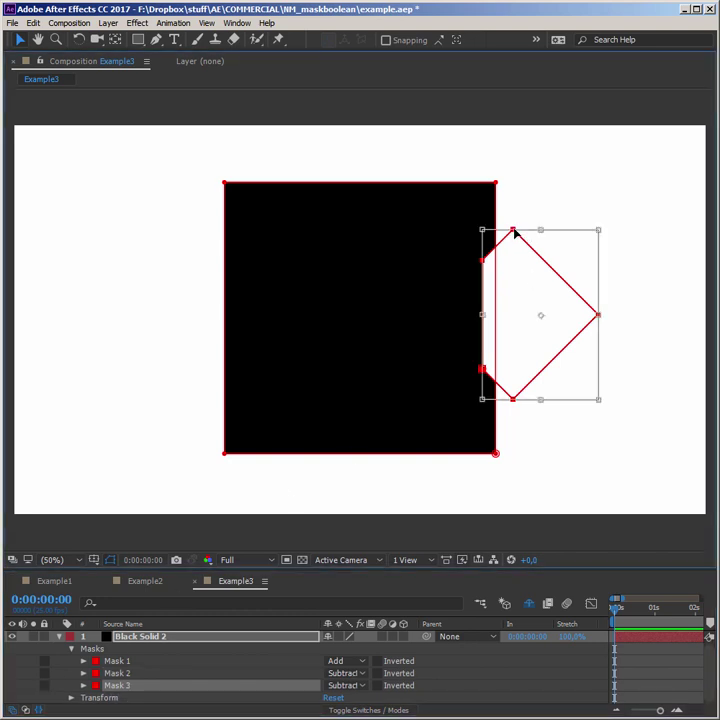
left_click_drag(555, 178, 460, 159)
mouse_move(546, 297)
left_mouse_down()
mouse_move(367, 138)
mouse_move(371, 131)
left_mouse_up()
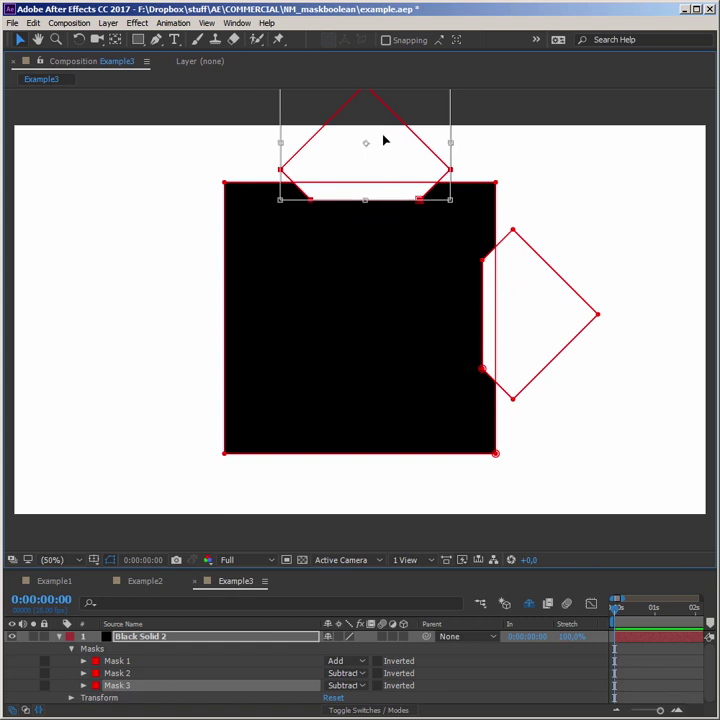
key("Return")
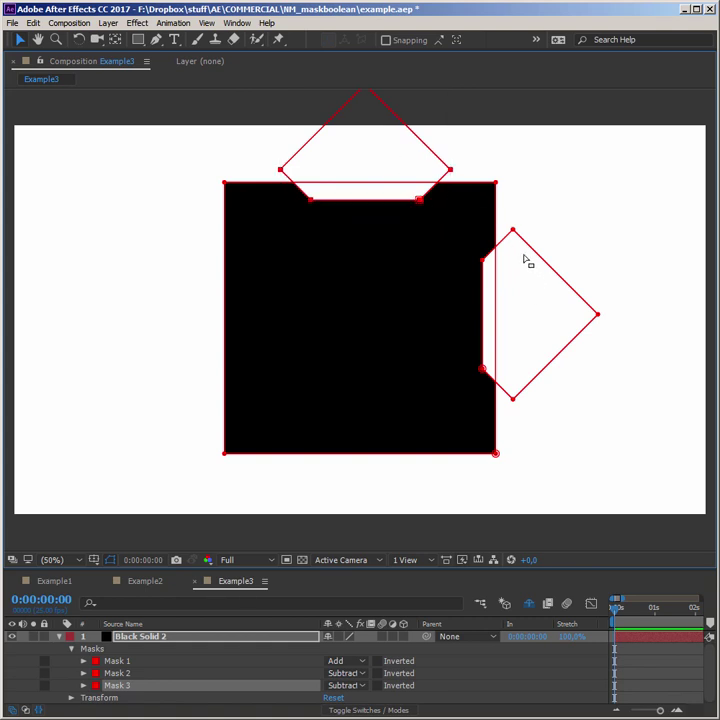
Step: Duplicate the top and right diamonds, turning the copies half a turn onto the left and bottom edges
left_click(483, 293, "shift")
key("ctrl+d")
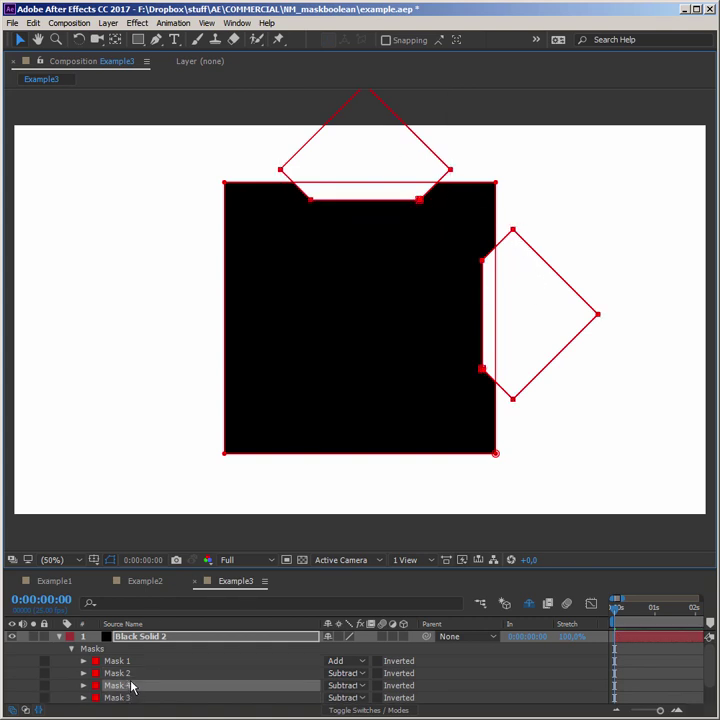
scroll(140, 665, "down", 1)
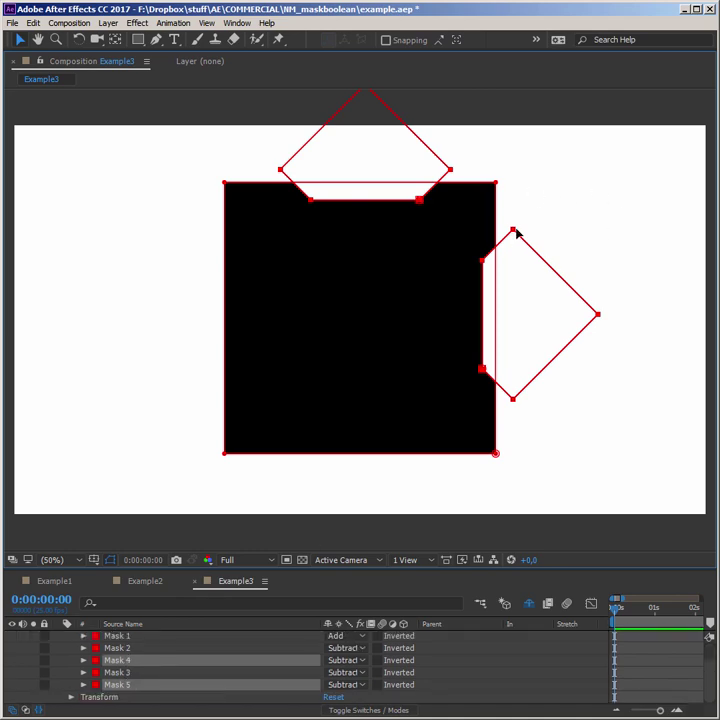
key("ctrl+t")
left_click_drag(612, 183, 228, 301)
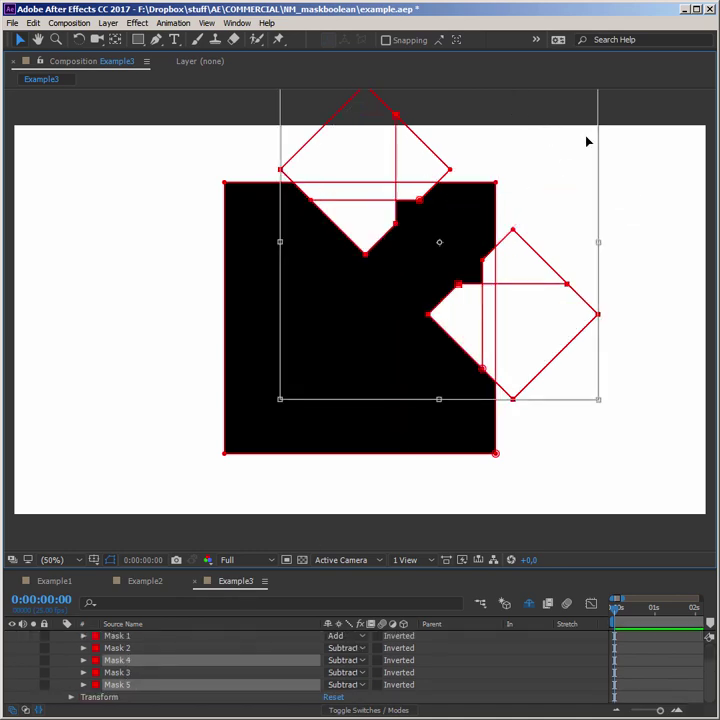
left_click_drag(588, 142, 434, 289)
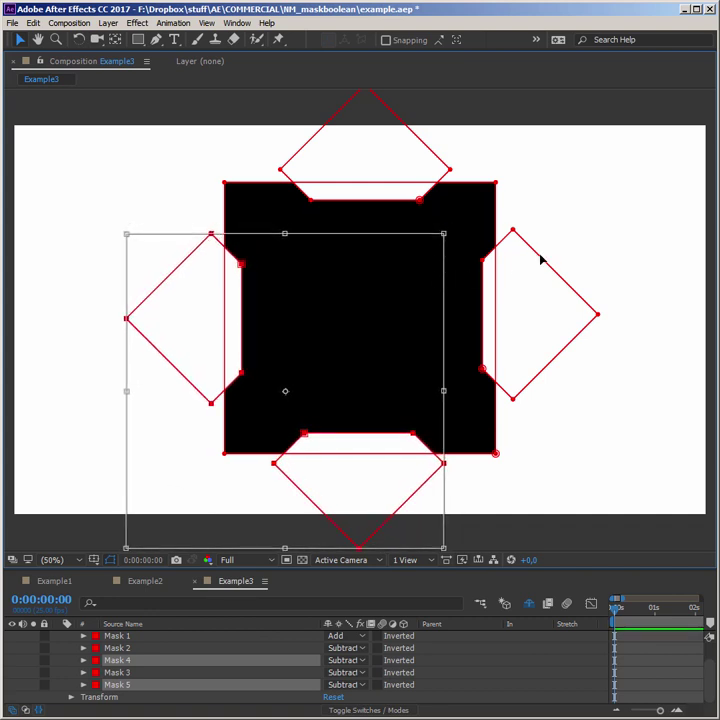
key("Return")
left_click(138, 41)
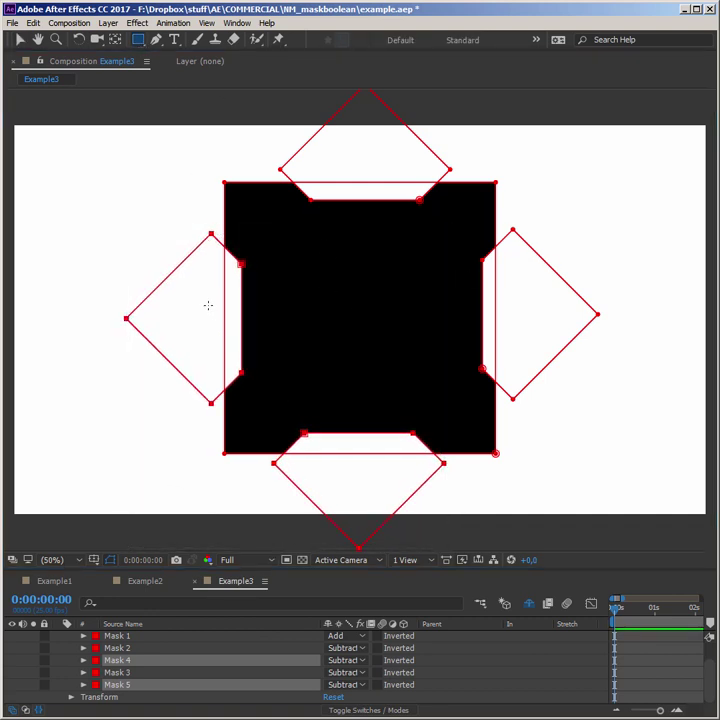
Step: Draw thin horizontal and vertical Subtract bar masks through the centre, then a centre square mask
left_click_drag(206, 304, 510, 318)
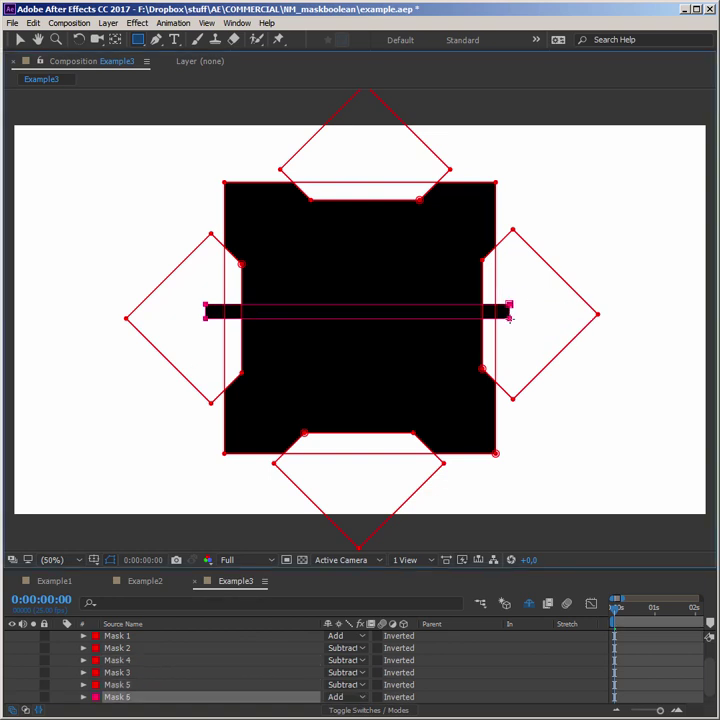
left_click(350, 697)
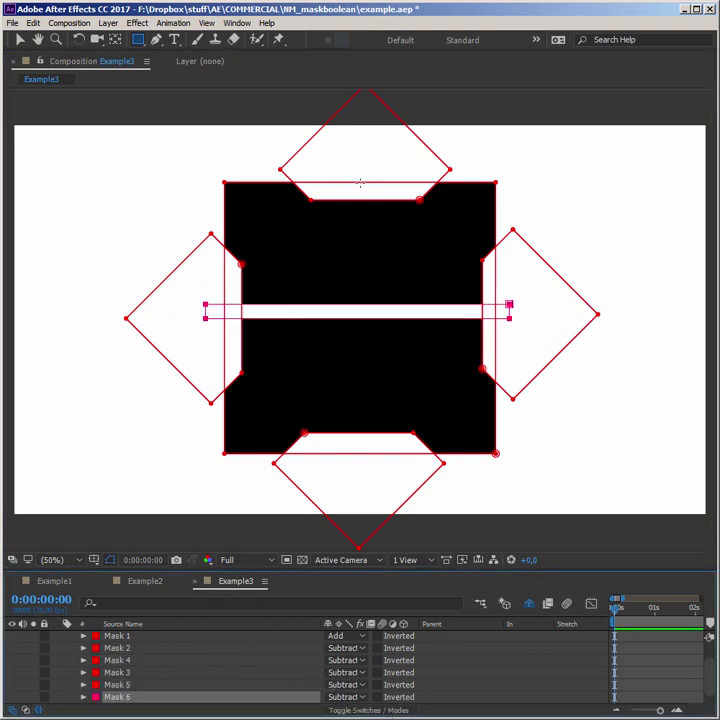
left_click_drag(361, 178, 376, 540)
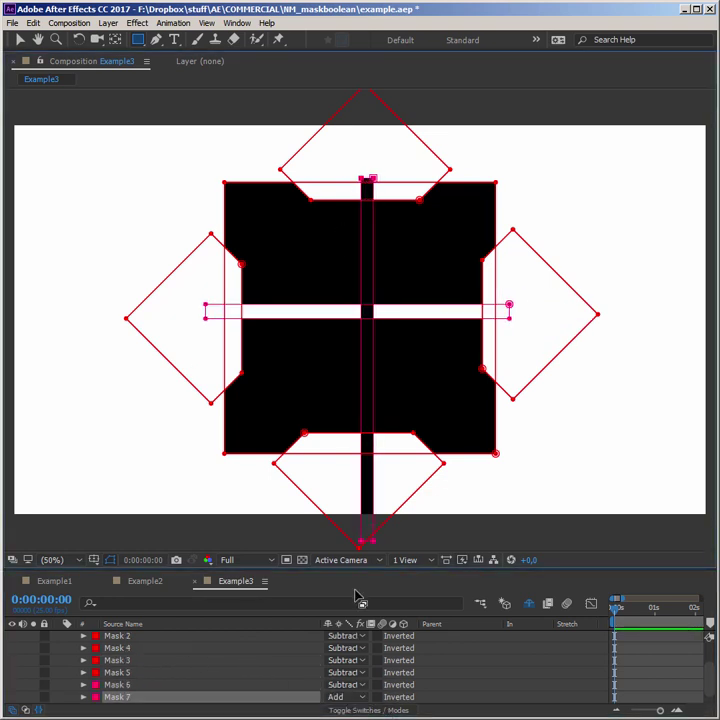
left_click(342, 697)
left_click(202, 158)
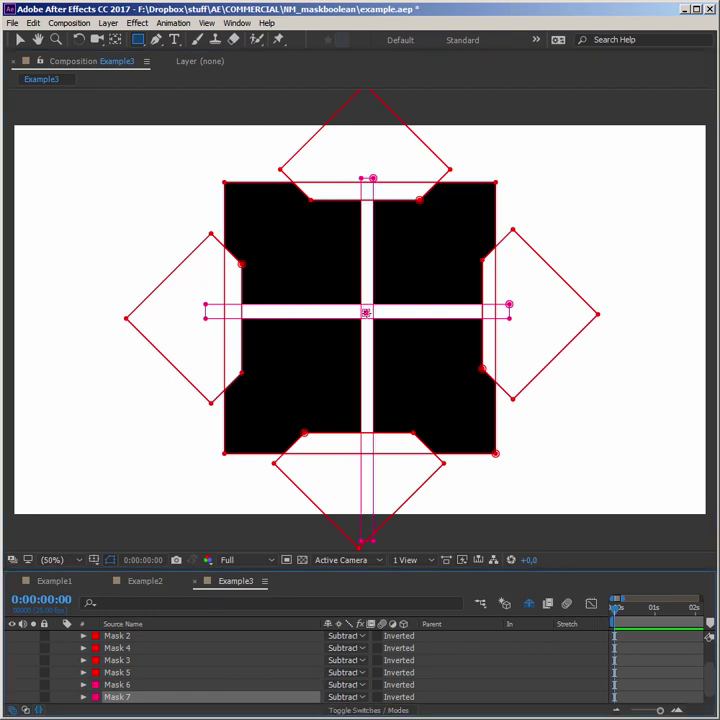
left_click_drag(366, 312, 462, 382)
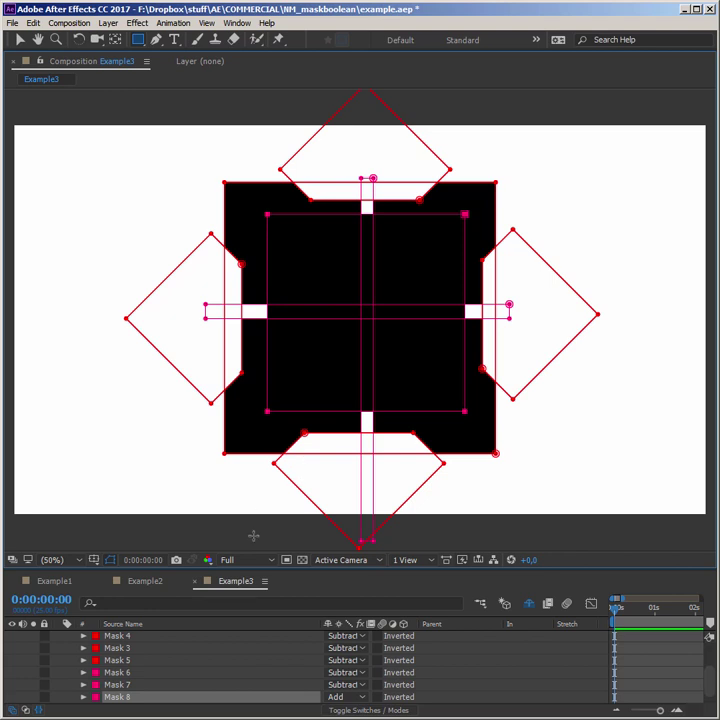
Step: Set the centre square Mask 8 to Subtract and nudge it slightly into alignment with Free Transform
left_click(342, 697)
left_click(315, 575)
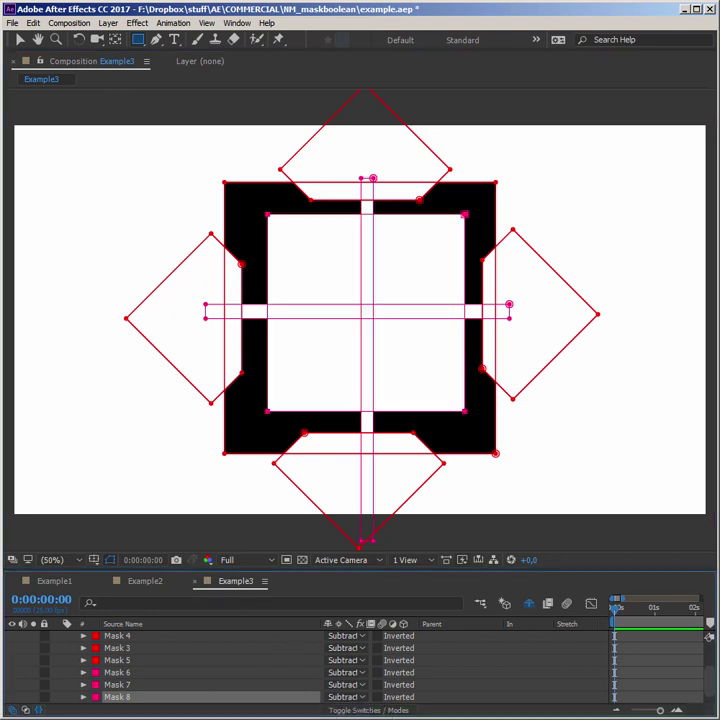
left_click(20, 39)
double_click(463, 216)
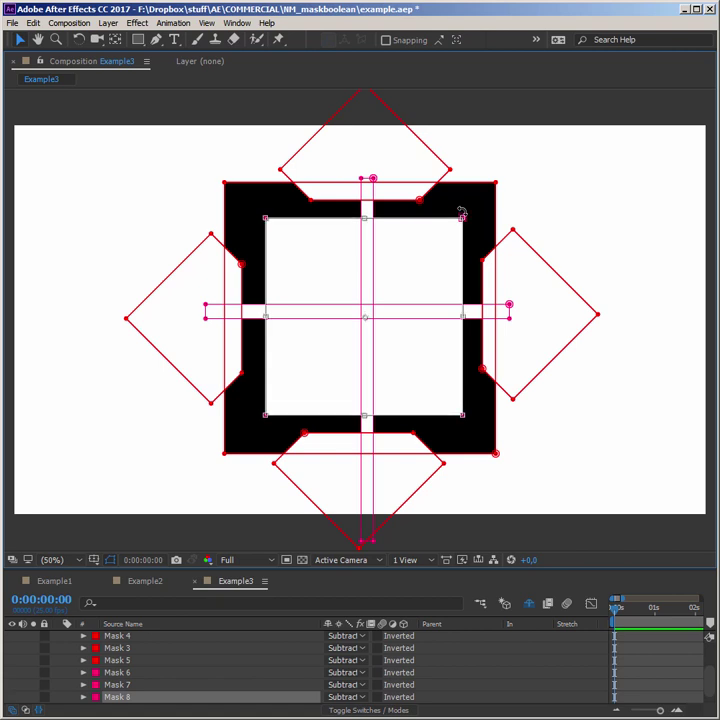
left_click_drag(461, 212, 460, 213)
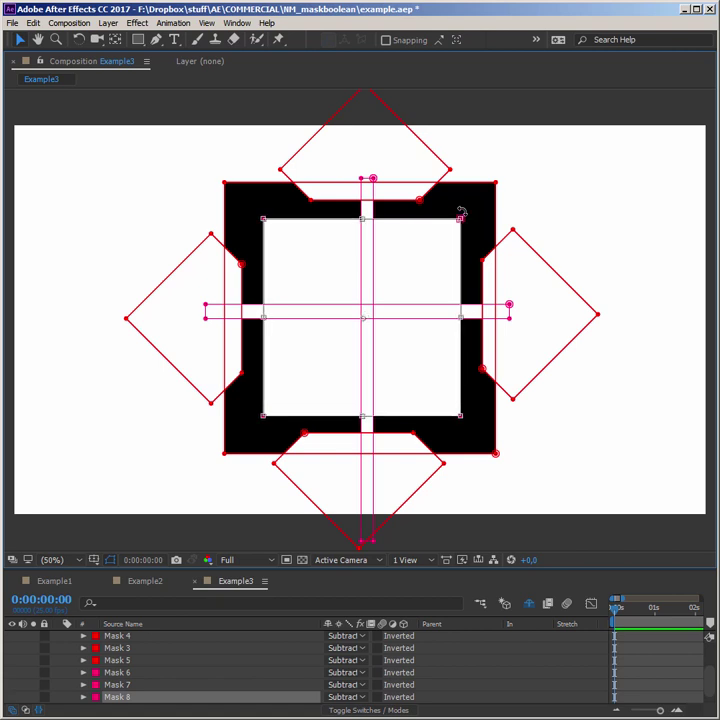
key("Return")
left_click(360, 178)
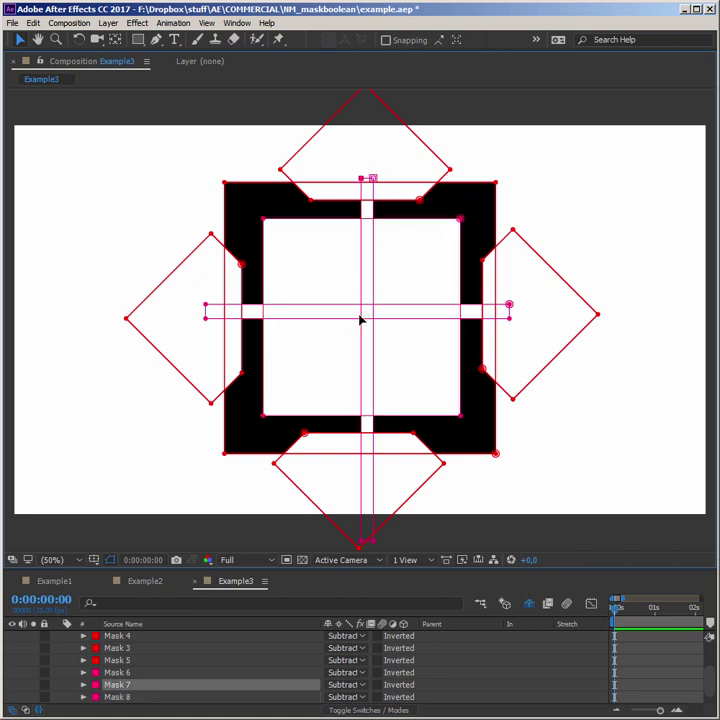
Step: Widen the vertical bar Mask 7 outward on both its left and right sides
left_click_drag(362, 334, 324, 334)
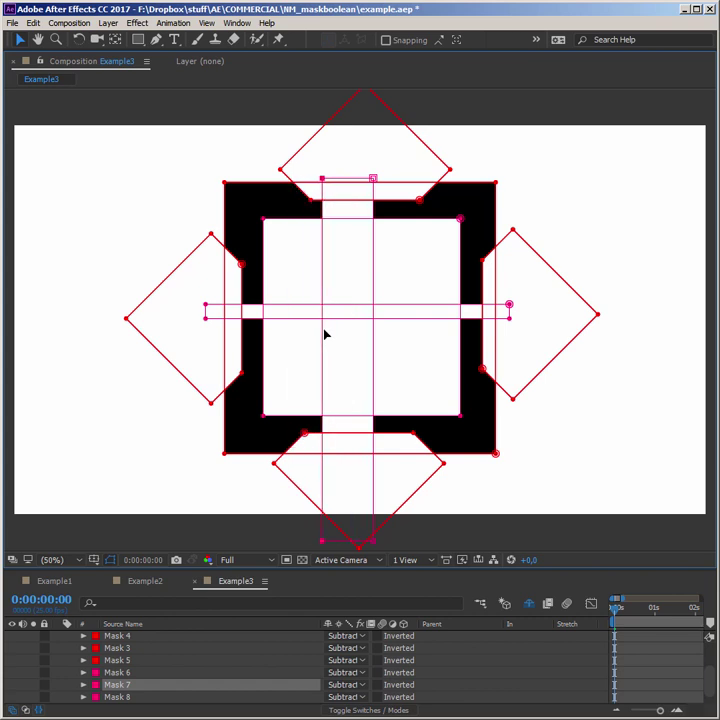
left_click_drag(373, 300, 412, 306)
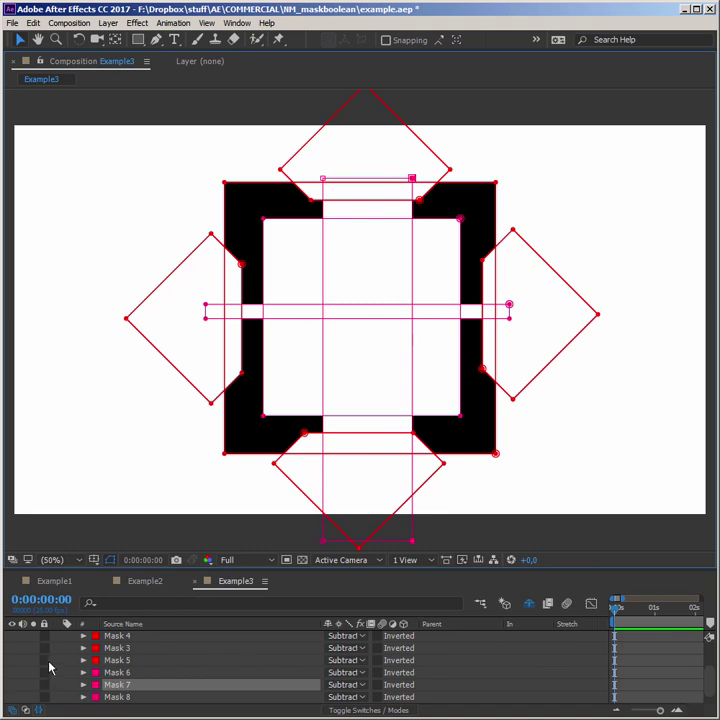
scroll(100, 665, "up", 2)
Step: Merge Black Solid 2's masks with nm_maskBoolean.jsxbin into four Add-mode corner bracket masks
left_click(157, 641)
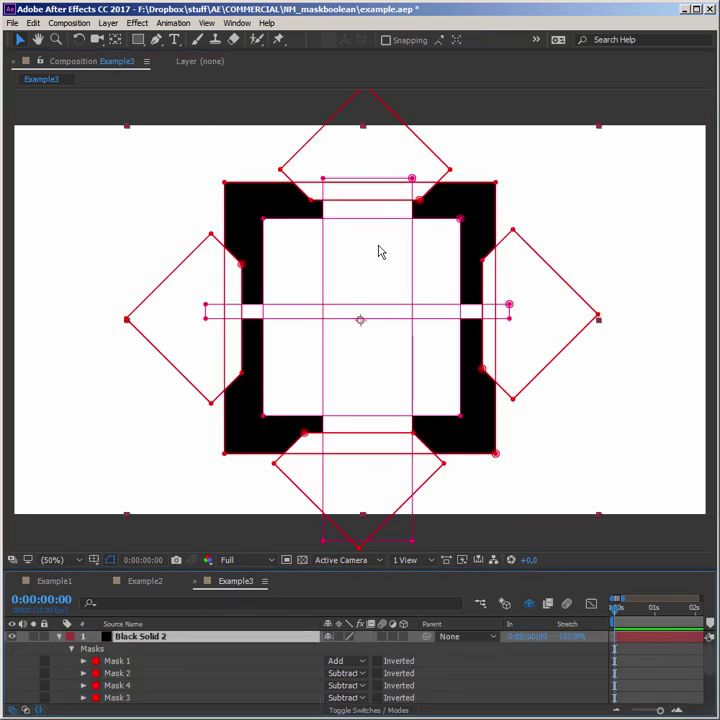
left_click(237, 22)
left_click(305, 565)
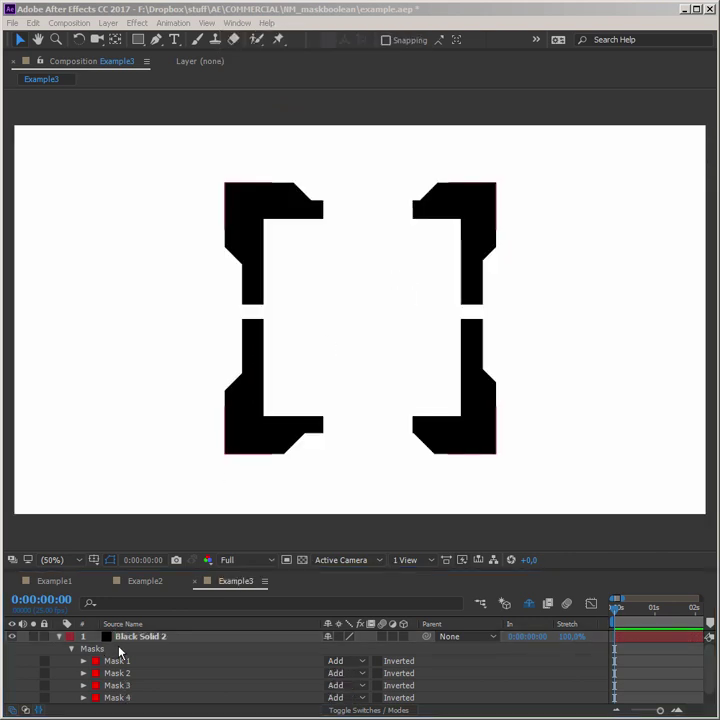
left_click(388, 214)
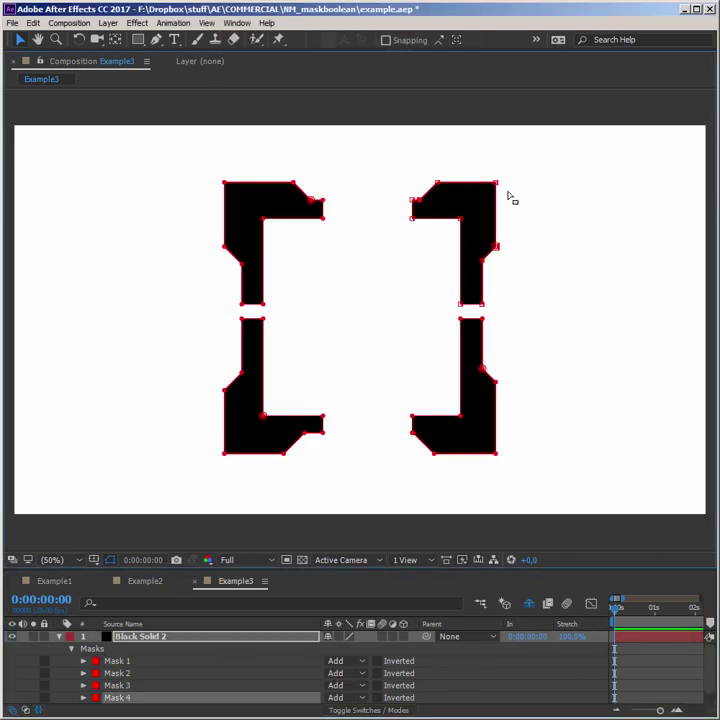
left_click_drag(206, 180, 590, 493)
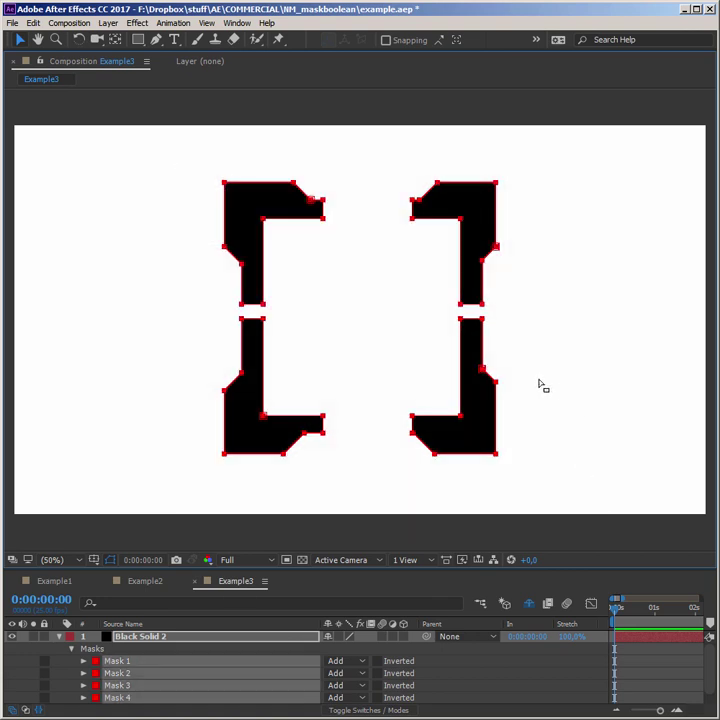
left_click(161, 636)
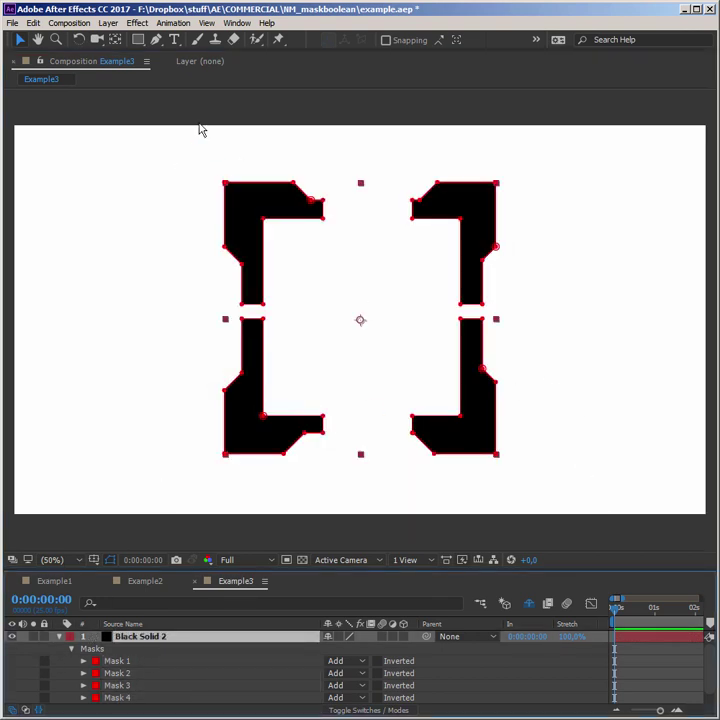
Step: Draw thin rectangle bars bridging the top, left and bottom gaps between the brackets
left_click(138, 39)
mouse_move(264, 204)
left_mouse_down()
mouse_move(469, 215)
mouse_move(476, 358)
left_mouse_up()
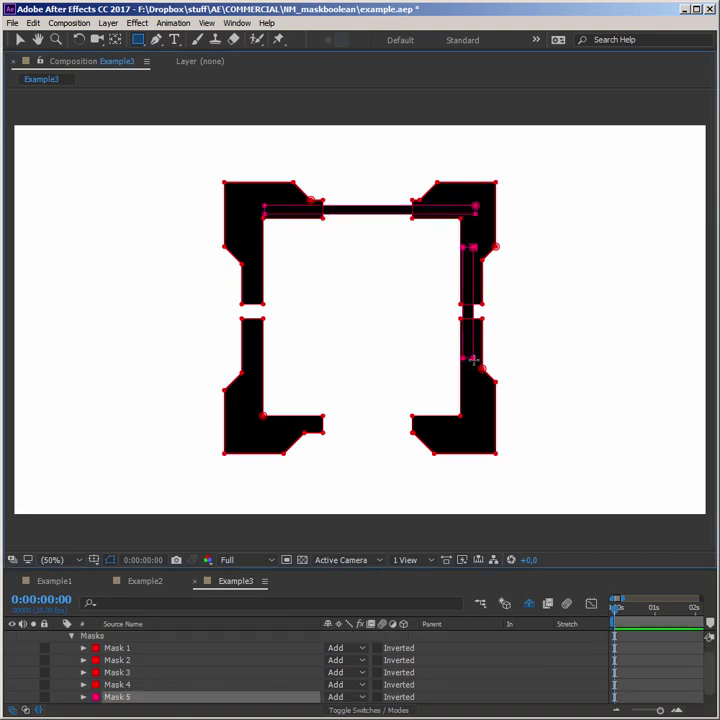
left_click_drag(256, 288, 264, 371)
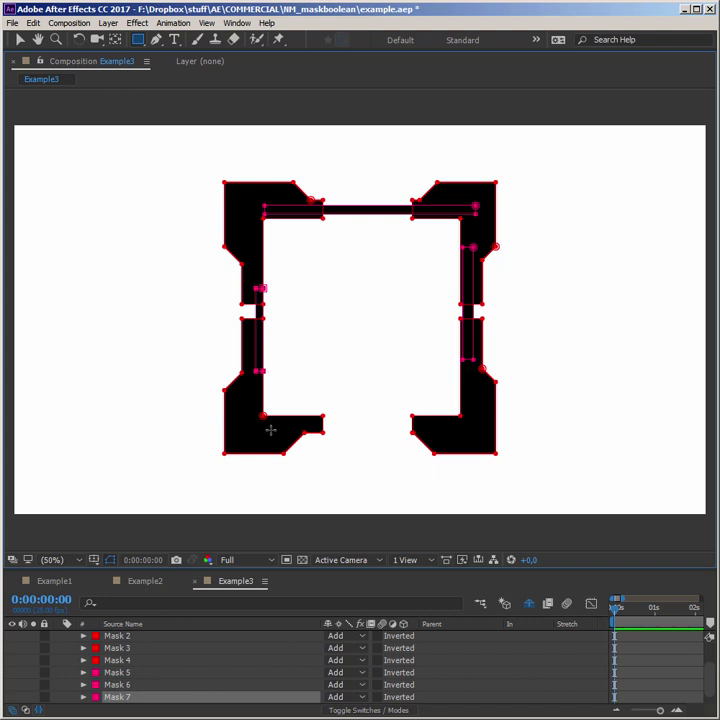
left_click_drag(272, 422, 466, 431)
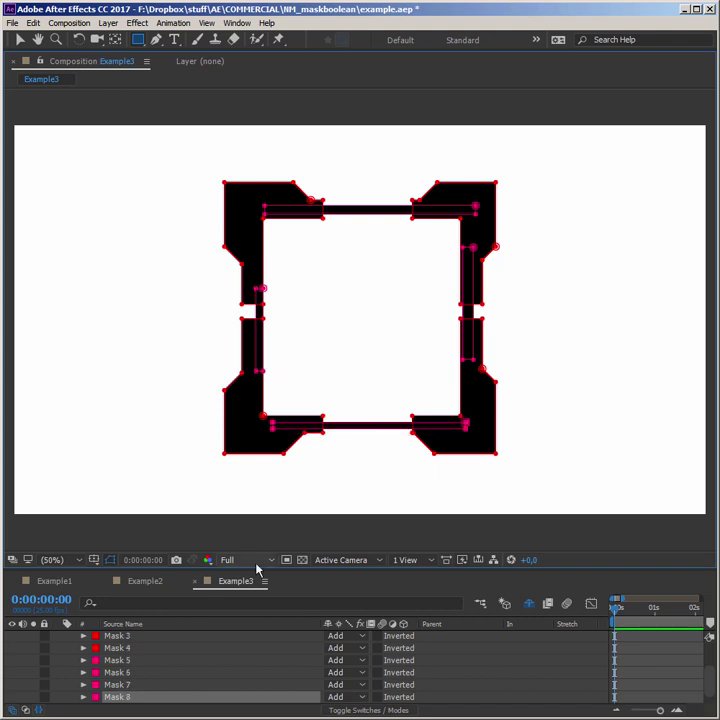
Step: Draw a small rectangle Mask 9 over the frame's top middle and set it to Subtract
left_click(70, 655)
scroll(141, 640, "up", 3)
left_click(141, 636)
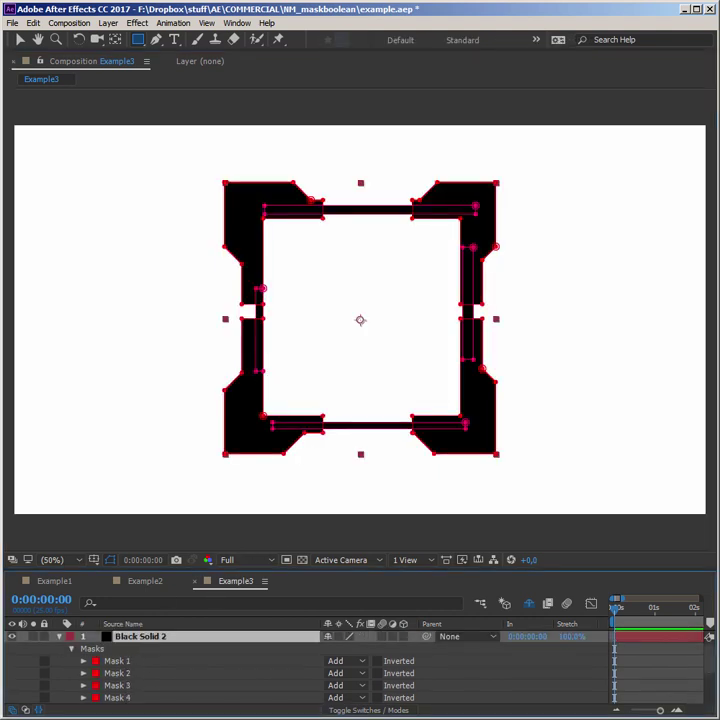
left_click(238, 22)
left_click(542, 262)
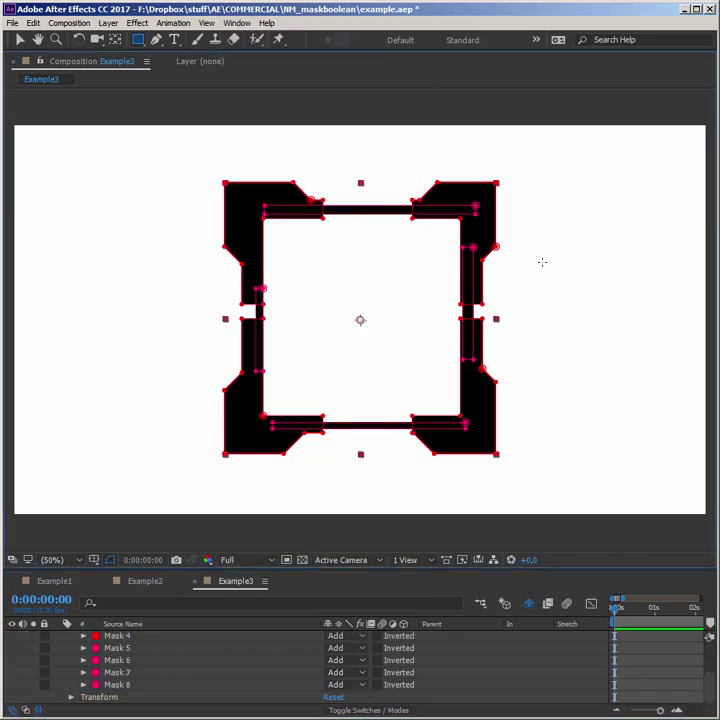
mouse_move(349, 193)
left_mouse_down()
mouse_move(369, 233)
mouse_move(387, 229)
left_mouse_up()
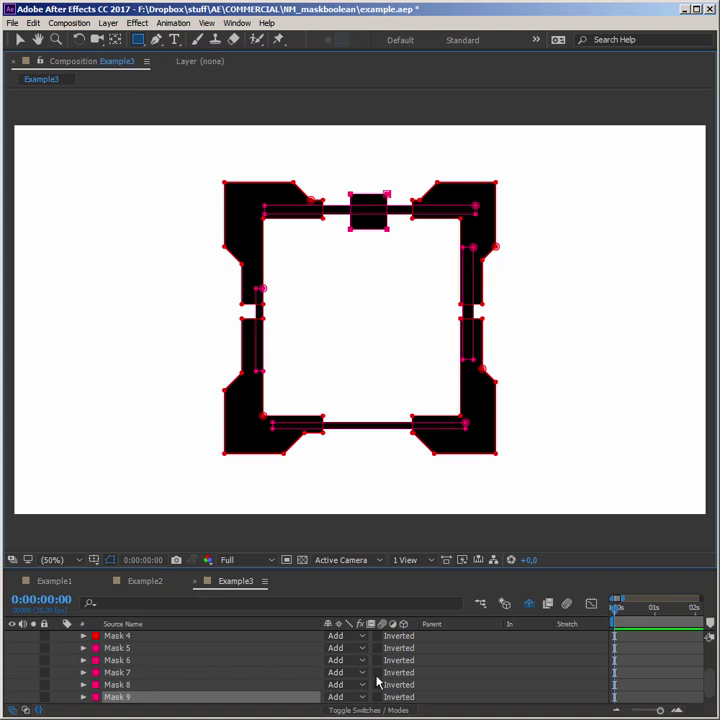
left_click(340, 697)
left_click(345, 716)
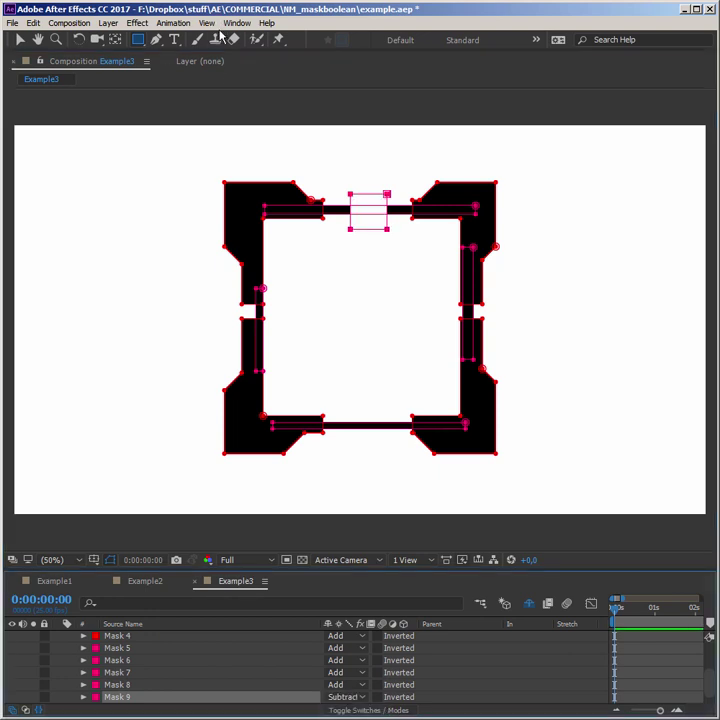
scroll(84, 670, "up", 3)
left_click(137, 638)
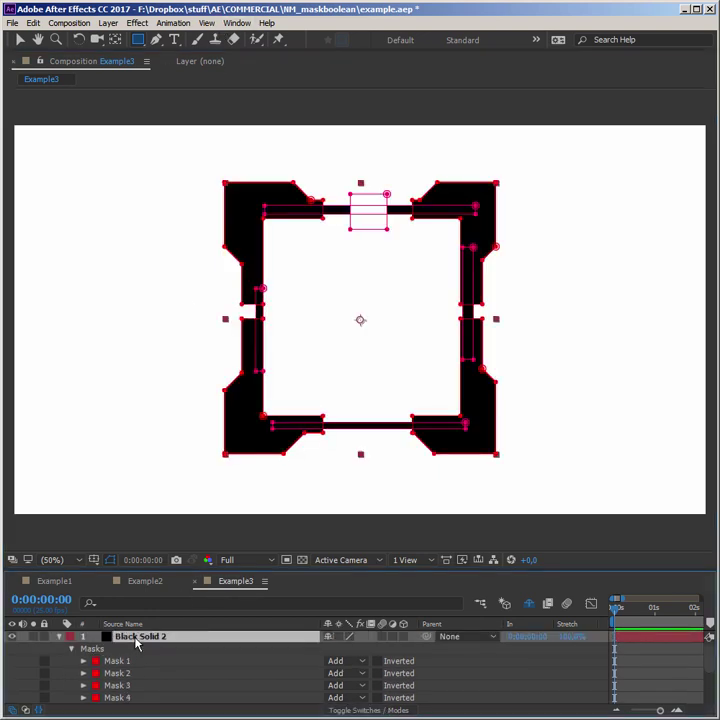
Step: Run nm_maskBoolean.jsxbin on Black Solid 2, collapsing all masks into one Add-mode Mask 1 frame
left_click(238, 22)
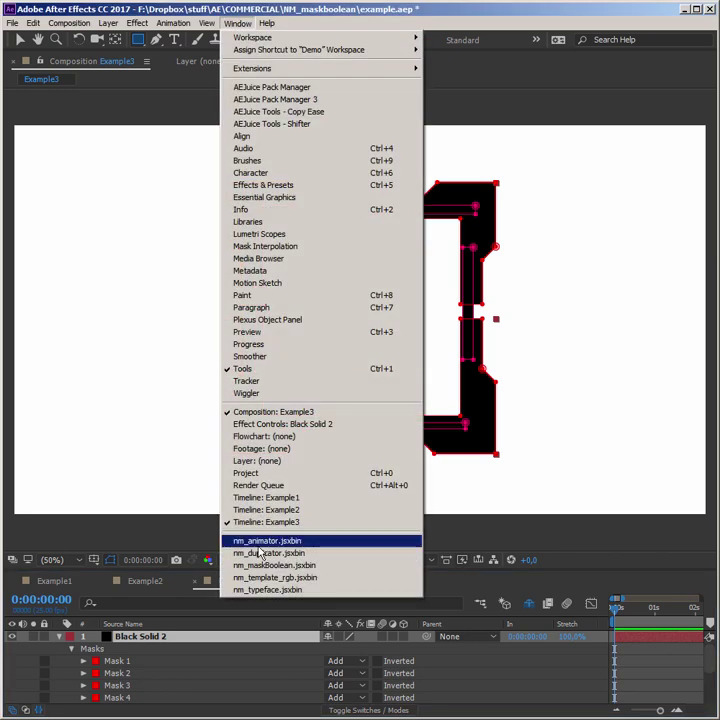
left_click(271, 567)
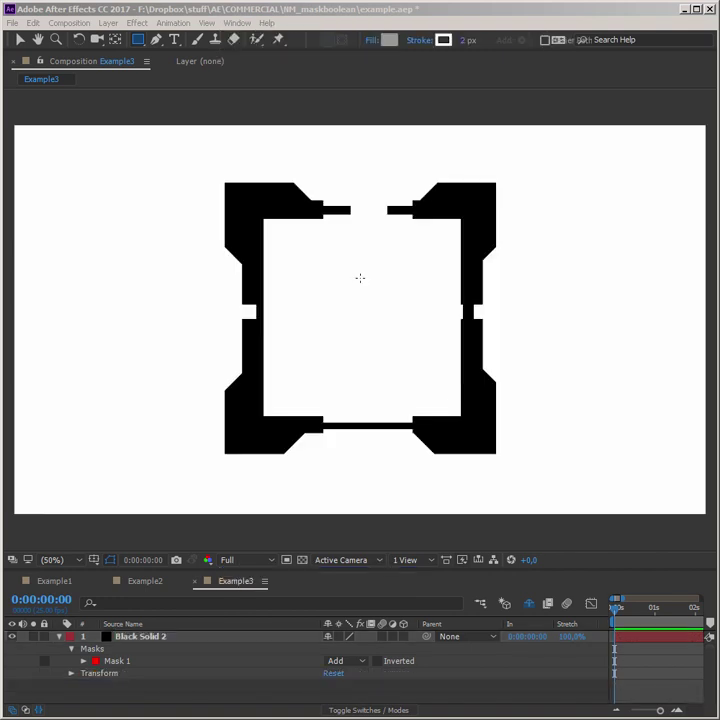
left_click(140, 637)
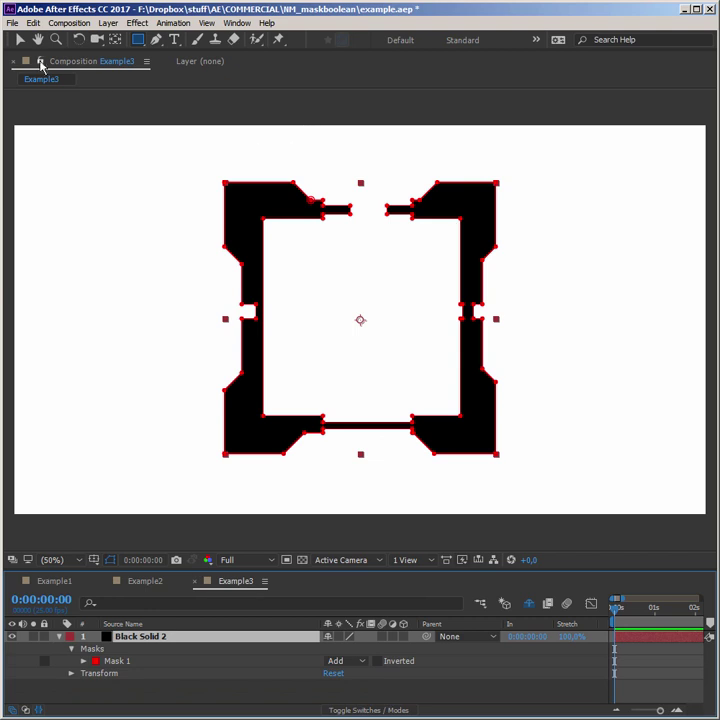
Step: Rotate the notched frame Mask 1 by 45° into a diamond
left_click(19, 44)
left_click(294, 188)
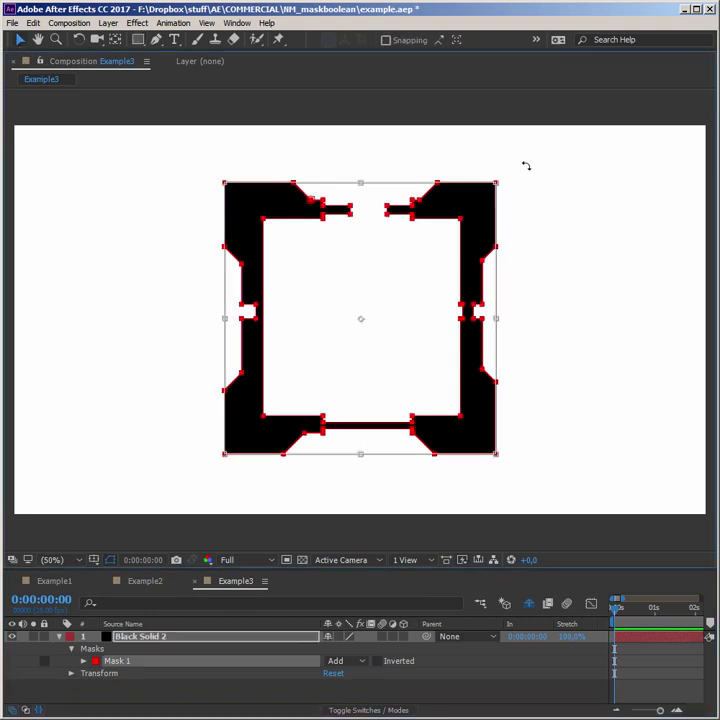
left_click_drag(526, 165, 556, 323)
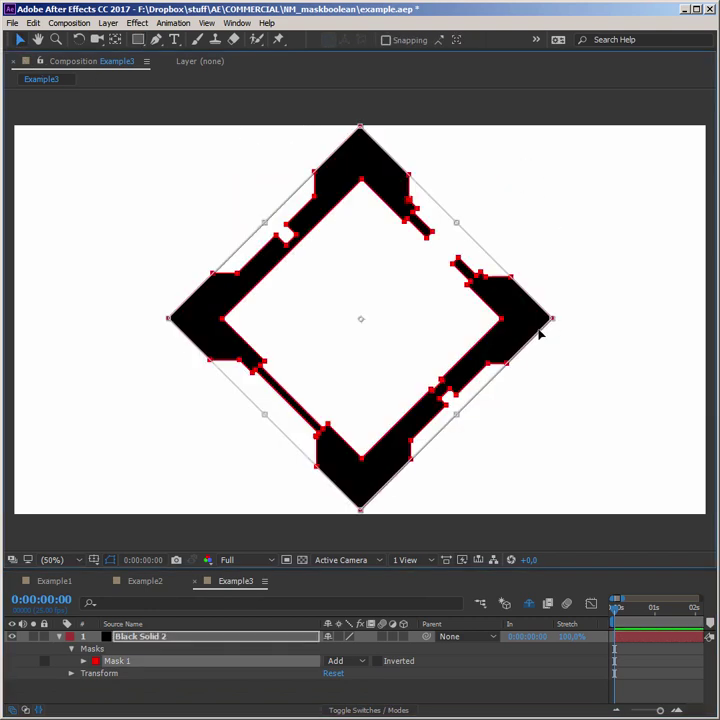
left_click(83, 661)
left_click(84, 667)
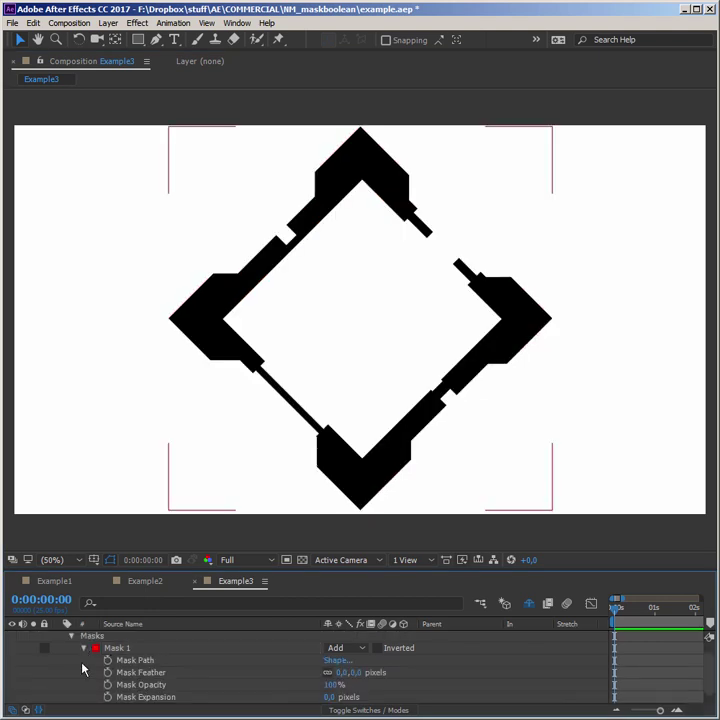
left_click(183, 623)
Step: Duplicate the diamond frame and rotate the copy 45°, keeping Mask 2 in Add mode
double_click(411, 178)
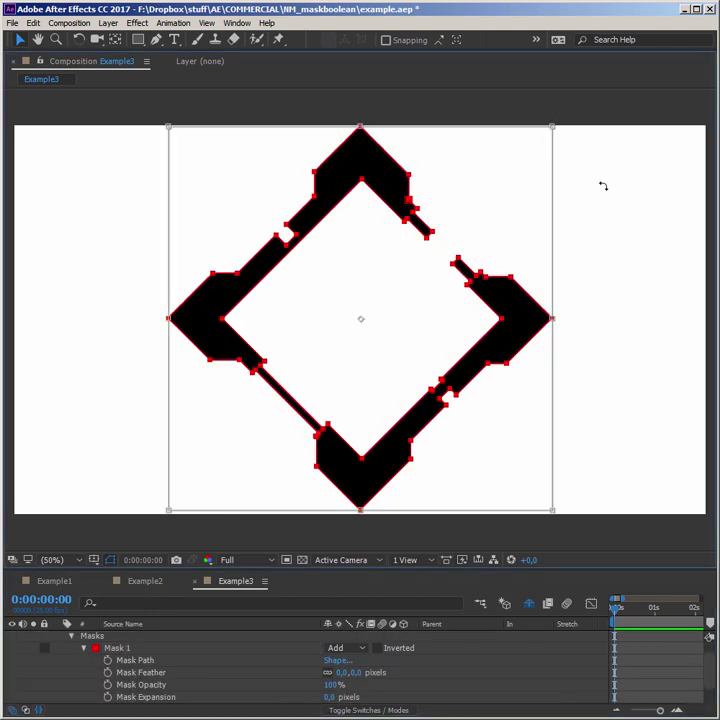
key("ctrl+d")
left_click_drag(554, 112, 489, 69)
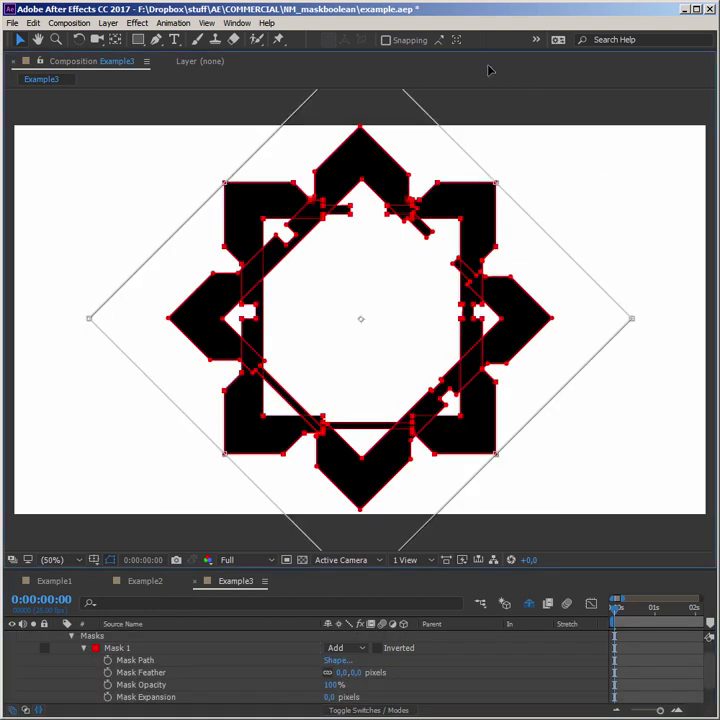
scroll(335, 680, "down", 1)
left_click(345, 686)
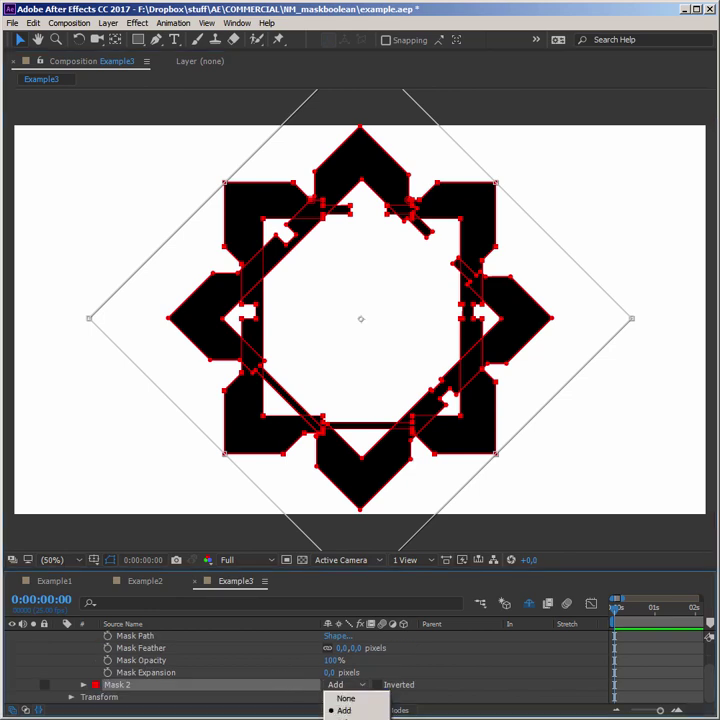
left_click(350, 718)
left_click(358, 689)
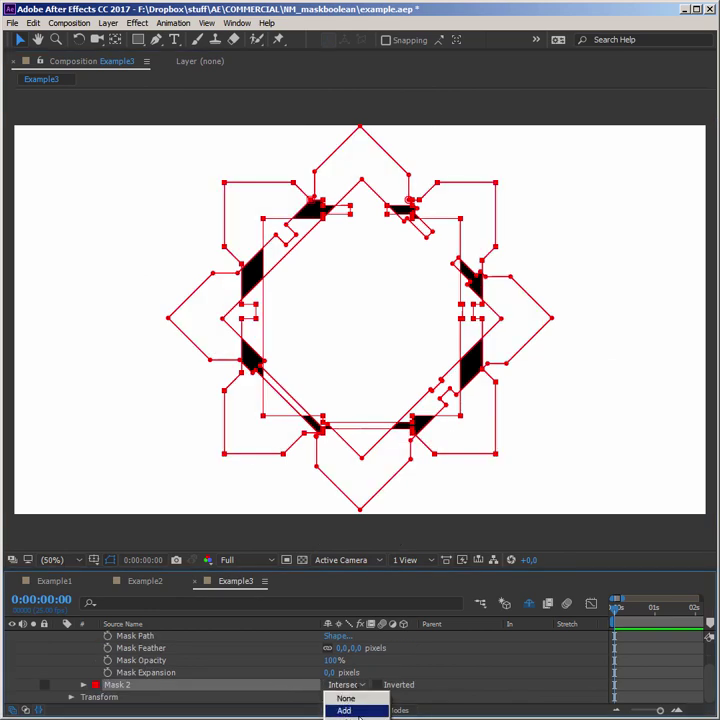
left_click(358, 711)
left_click(194, 688)
scroll(172, 686, "up", 2)
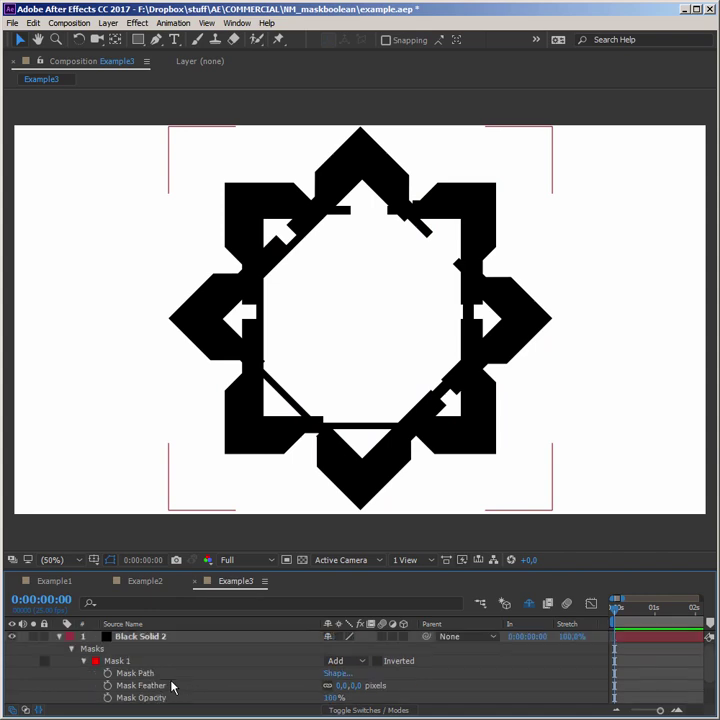
Step: Rerun nm_maskBoolean.jsxbin on Black Solid 2, turning both frames into Add-mode Masks 1–4
left_click(131, 637)
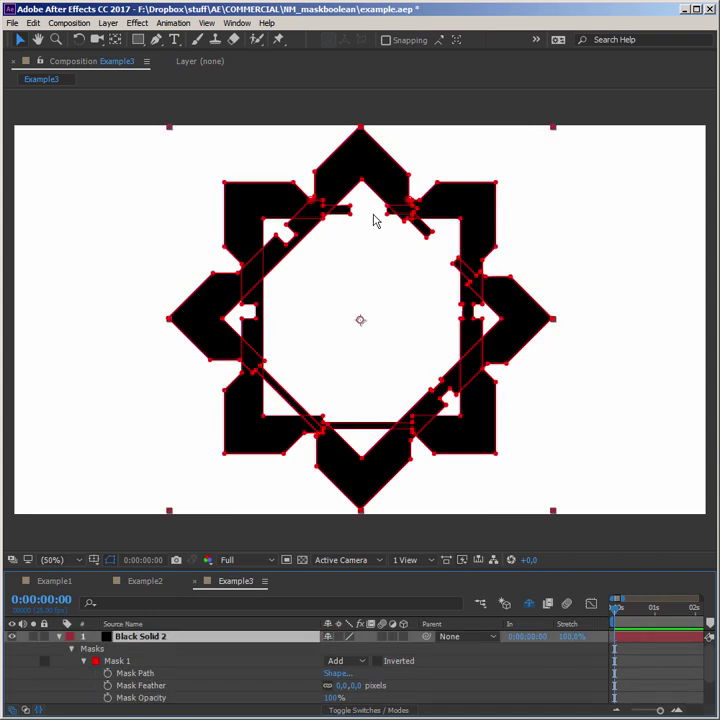
left_click(237, 22)
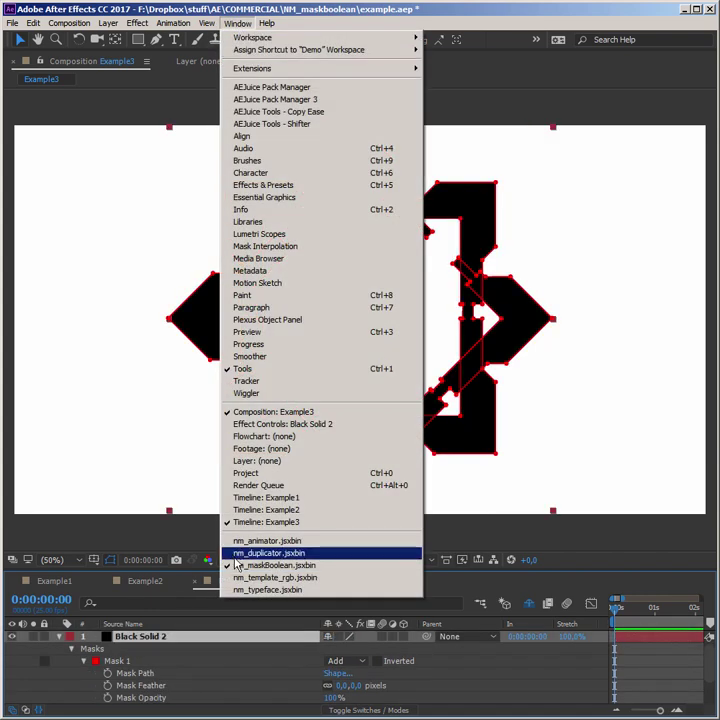
left_click(287, 567)
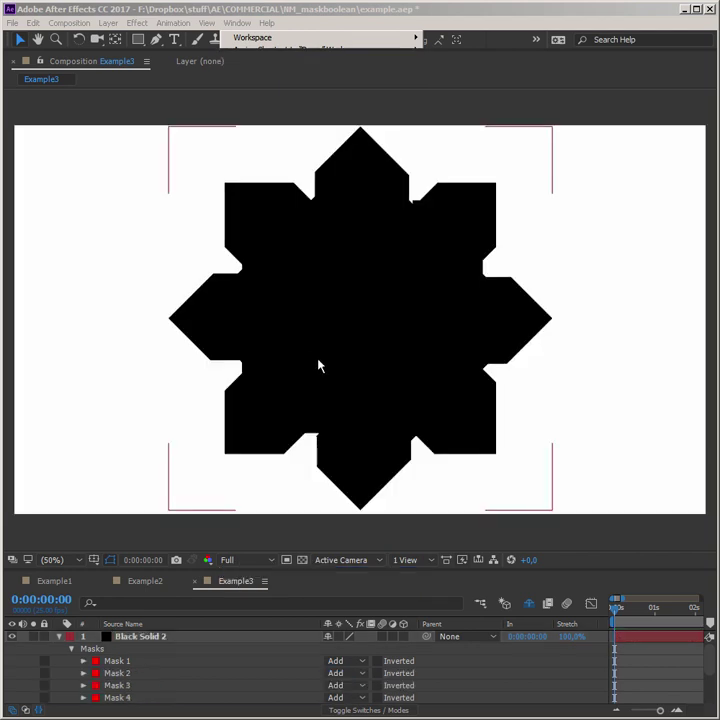
left_click(147, 641)
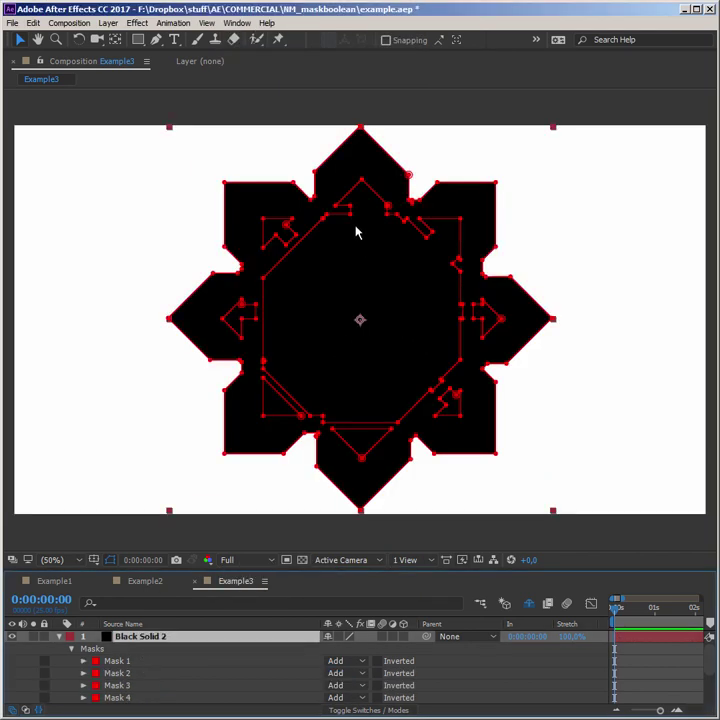
Step: Set Masks 3 through 8 to Subtract mode
scroll(158, 692, "down", 2)
scroll(132, 697, "down", 2)
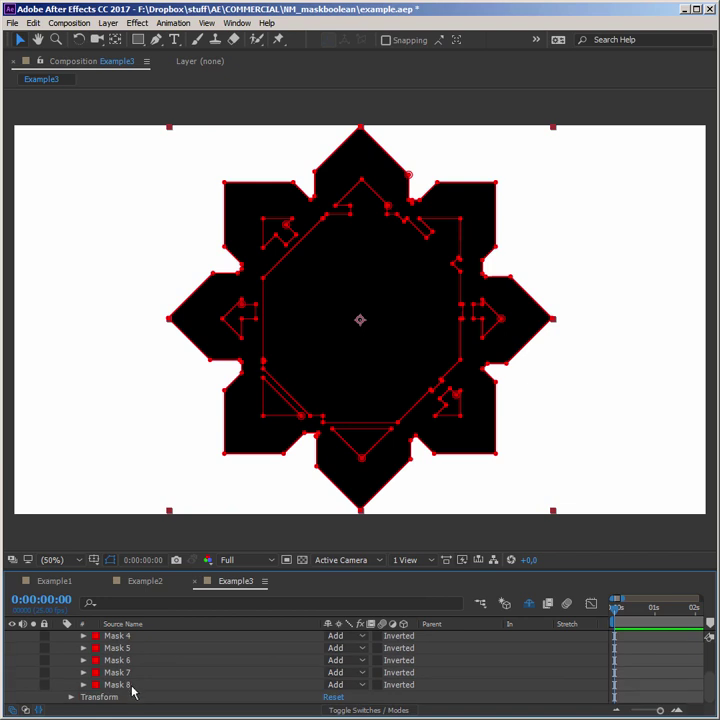
left_click(136, 684)
scroll(138, 675, "up", 2)
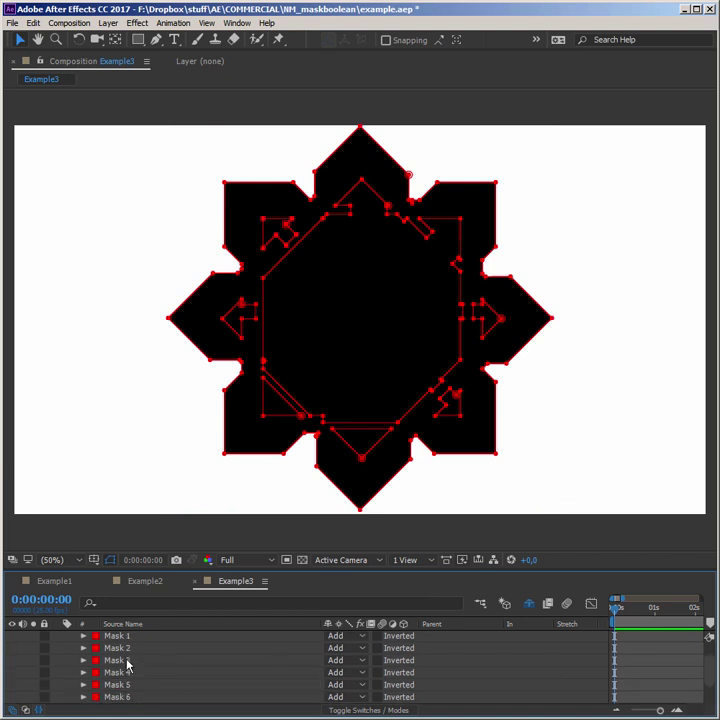
left_click(127, 664, "shift")
left_click(342, 660)
left_click(348, 699)
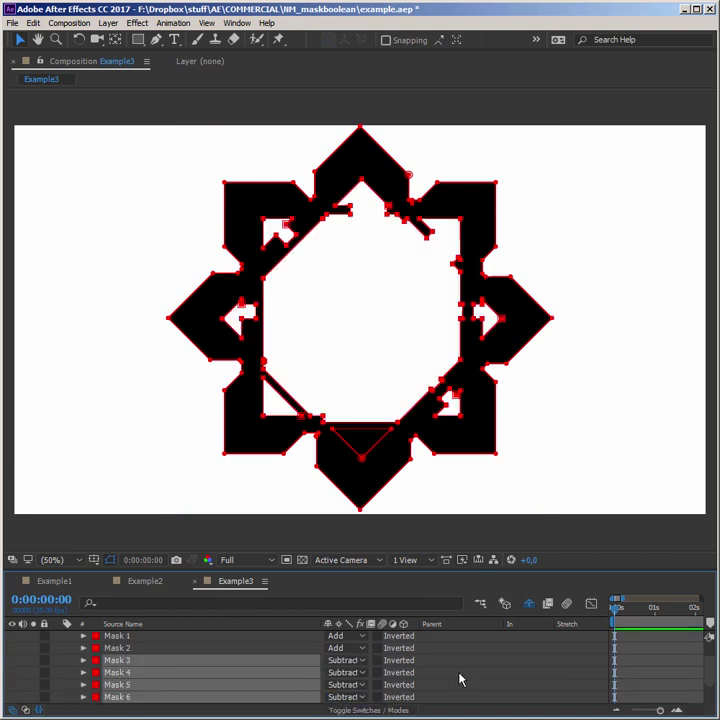
Step: Switch Mask 2 to Subtract too, leaving Mask 1 on Add
scroll(146, 686, "up", 1)
left_click(345, 673)
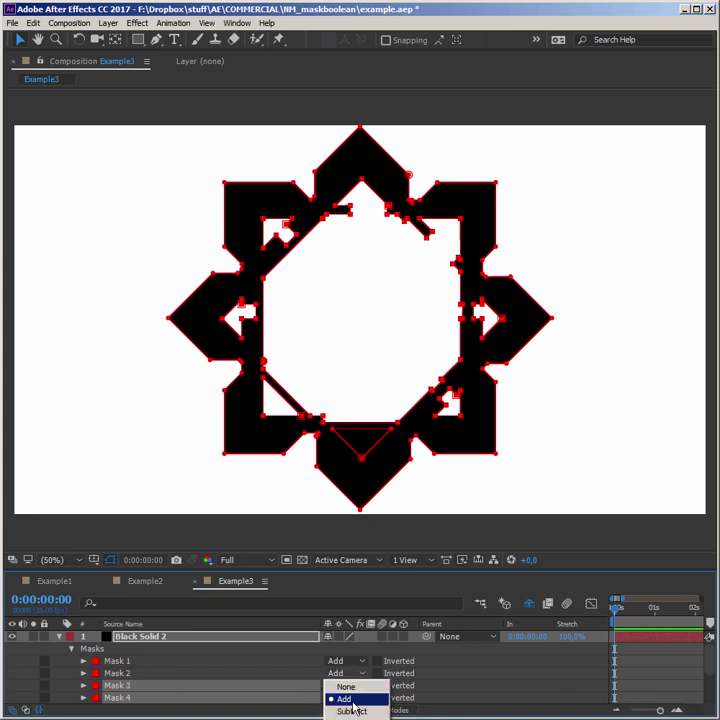
left_click(352, 710)
left_click(456, 681)
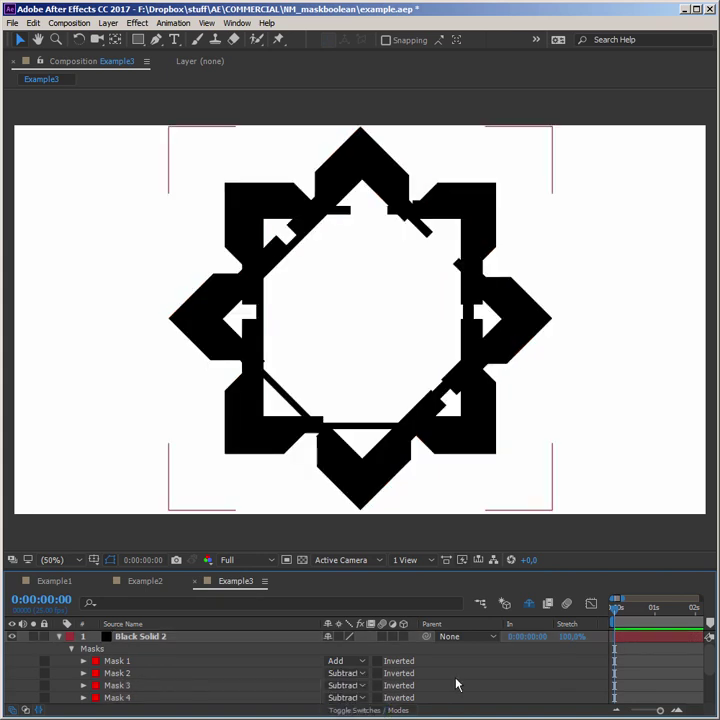
Step: Rotate Mask 1 45° about the centre, then return it to its original angle
left_click(466, 321)
left_click(549, 148)
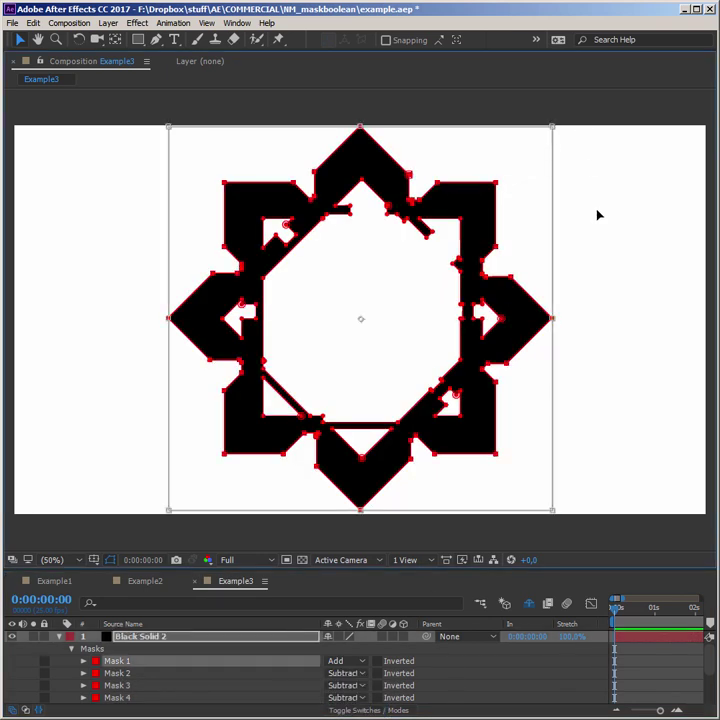
left_click_drag(598, 215, 596, 287)
left_click_drag(561, 383, 555, 145)
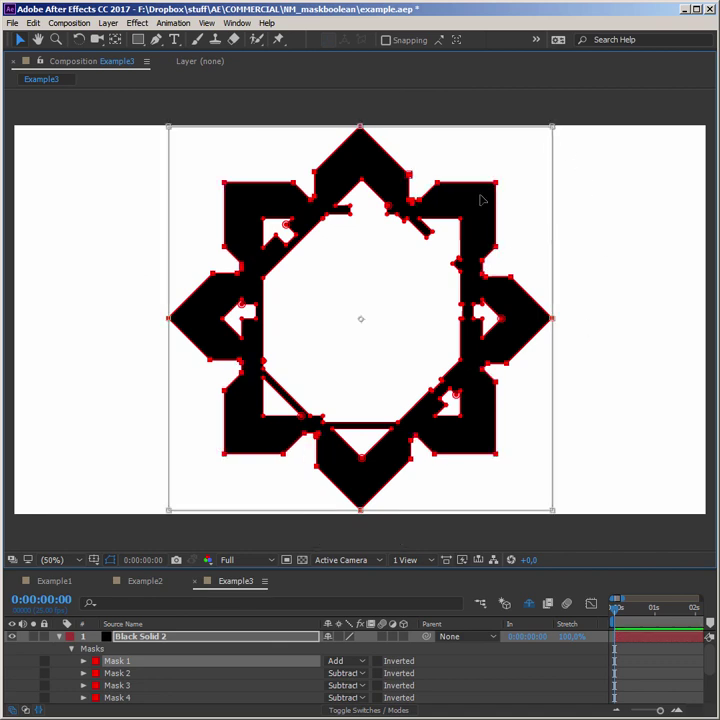